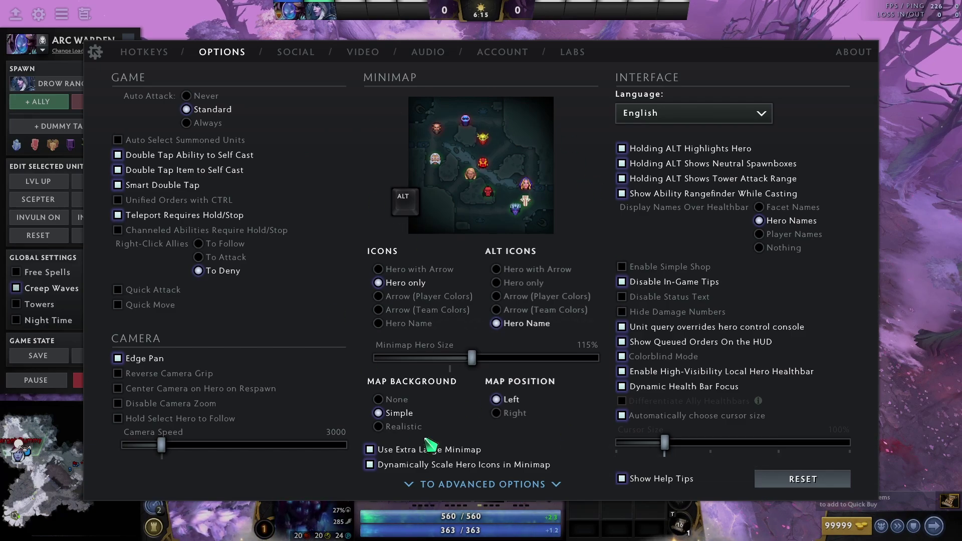
# Try the Realistic minimap background, return it to Simple, and keep the minimap hero size at 115%
pyautogui.click(378, 427)
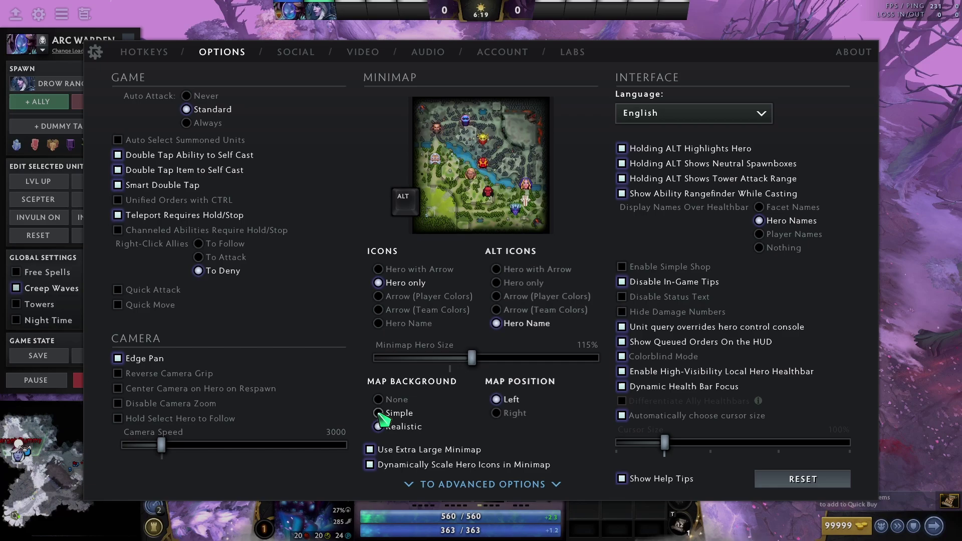
pyautogui.click(378, 413)
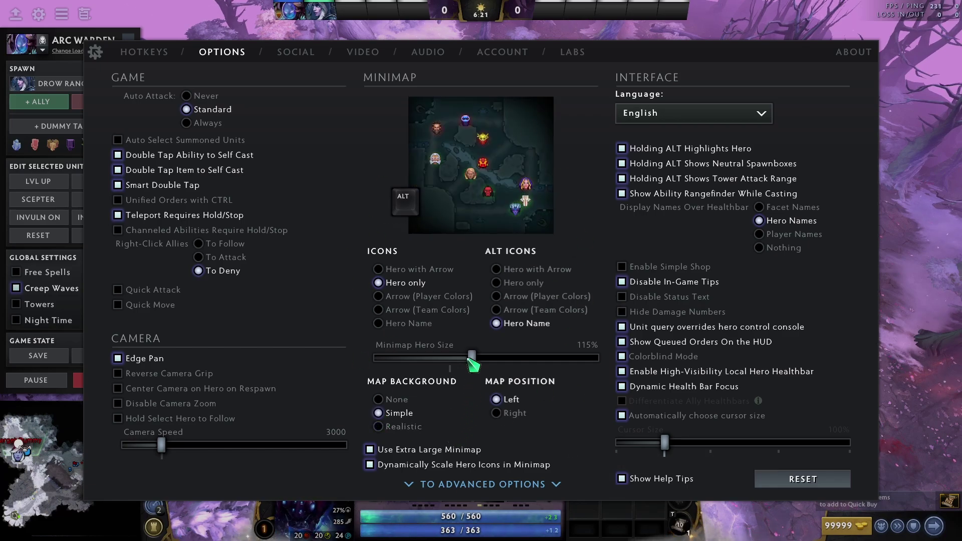
pyautogui.moveTo(468, 359)
pyautogui.mouseDown()
pyautogui.moveTo(530, 360)
pyautogui.moveTo(475, 358)
pyautogui.mouseUp()
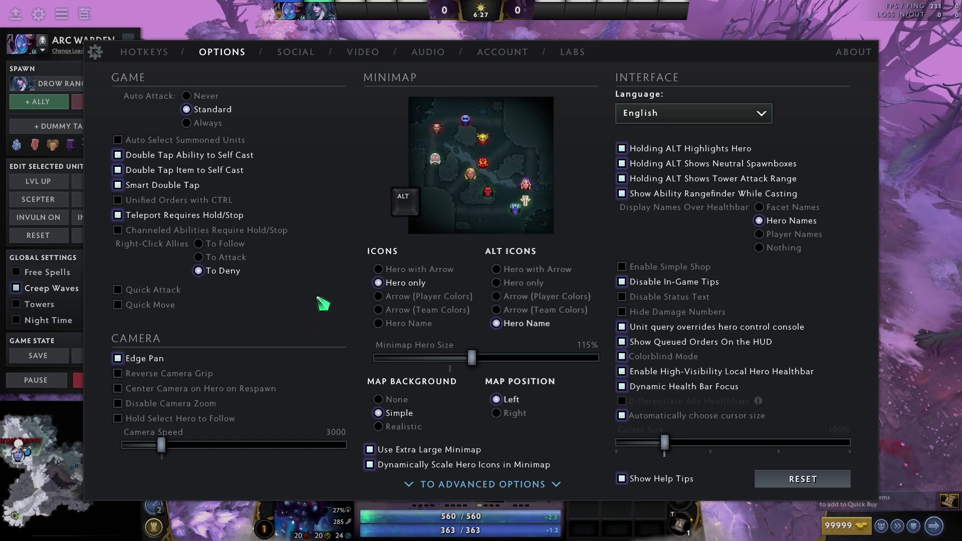
# Close the settings and switch the demo hero to Phantom Lancer with the Convergence facet
pyautogui.moveTo(156, 199)
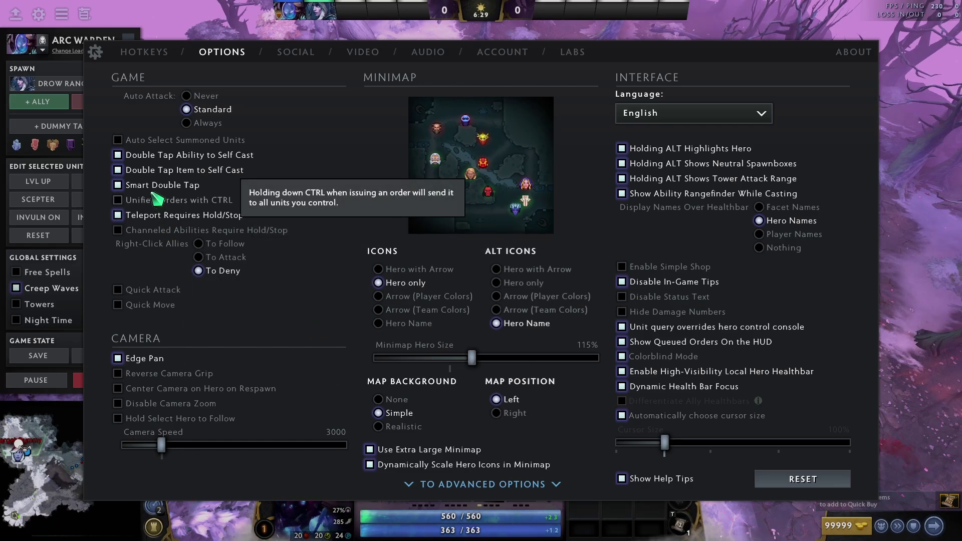
pyautogui.moveTo(151, 223)
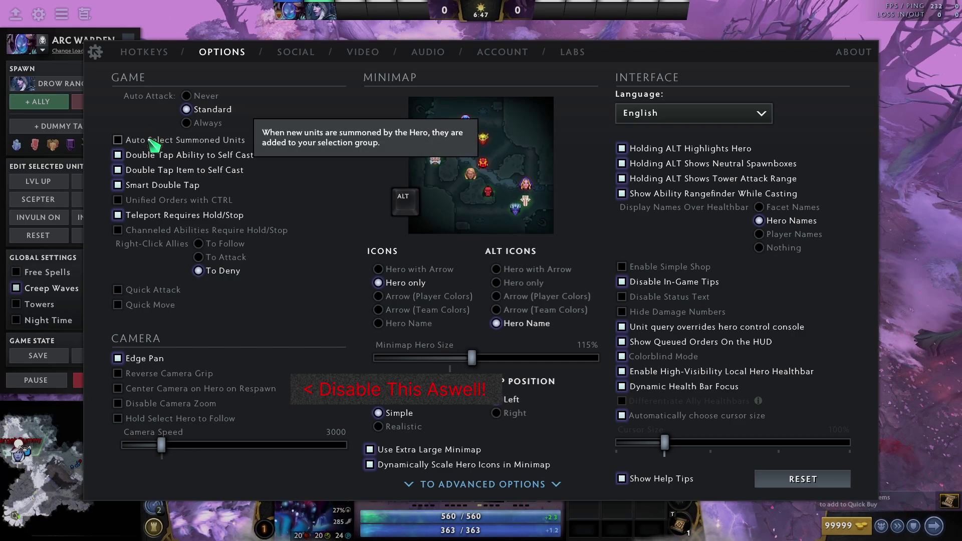
pyautogui.click(189, 28)
pyautogui.click(128, 44)
pyautogui.write('ph')
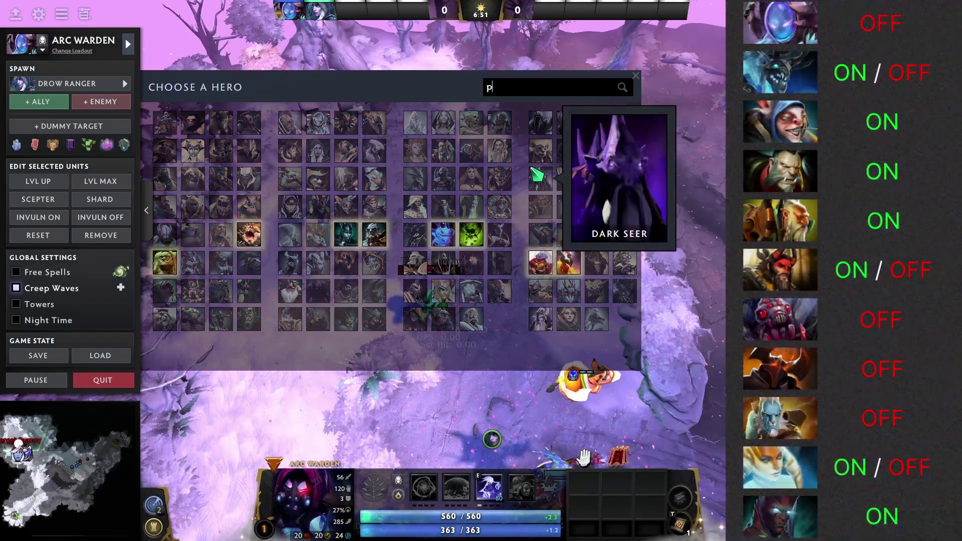
pyautogui.click(375, 239)
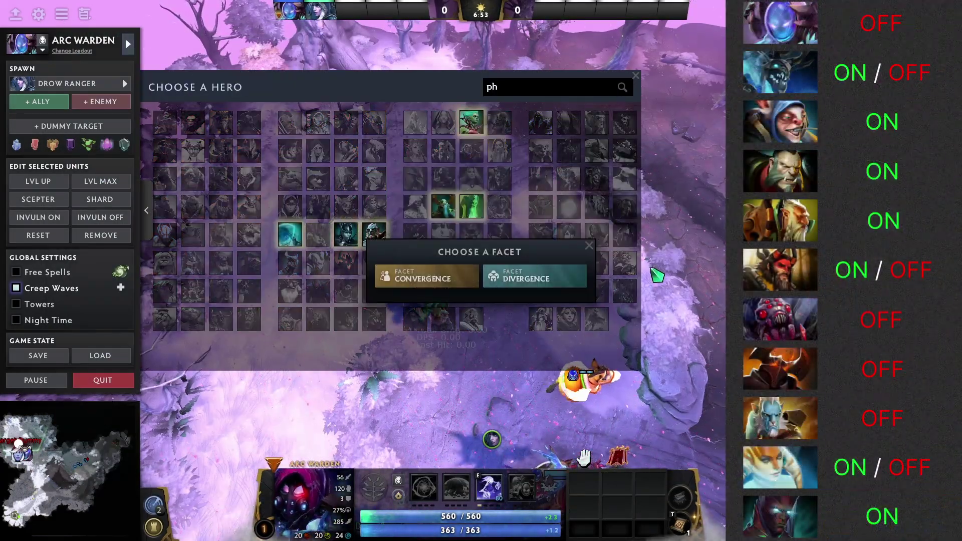
pyautogui.click(453, 275)
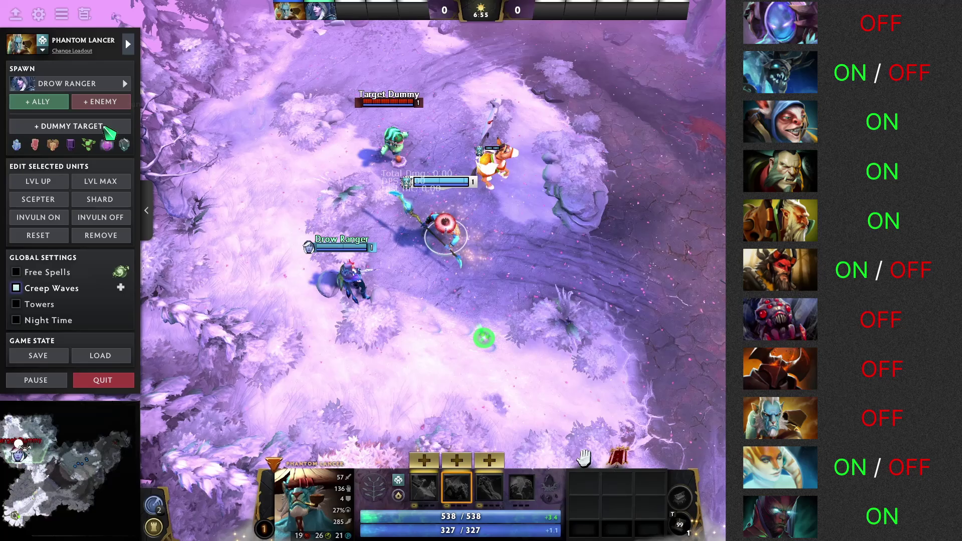
pyautogui.click(42, 40)
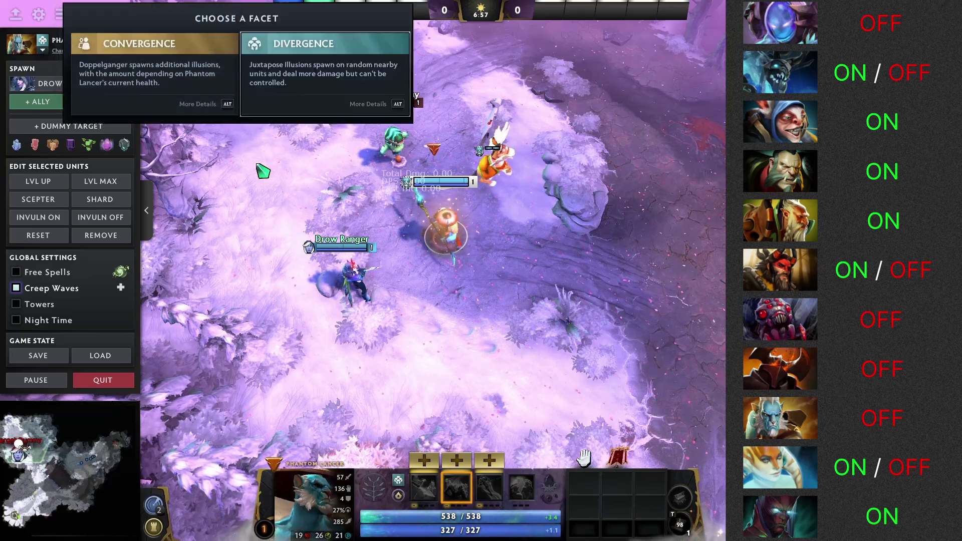
pyautogui.click(148, 81)
# Raise Phantom Lancer to the maximum level and move him across the clearing
pyautogui.rightClick(509, 355)
pyautogui.click(38, 181)
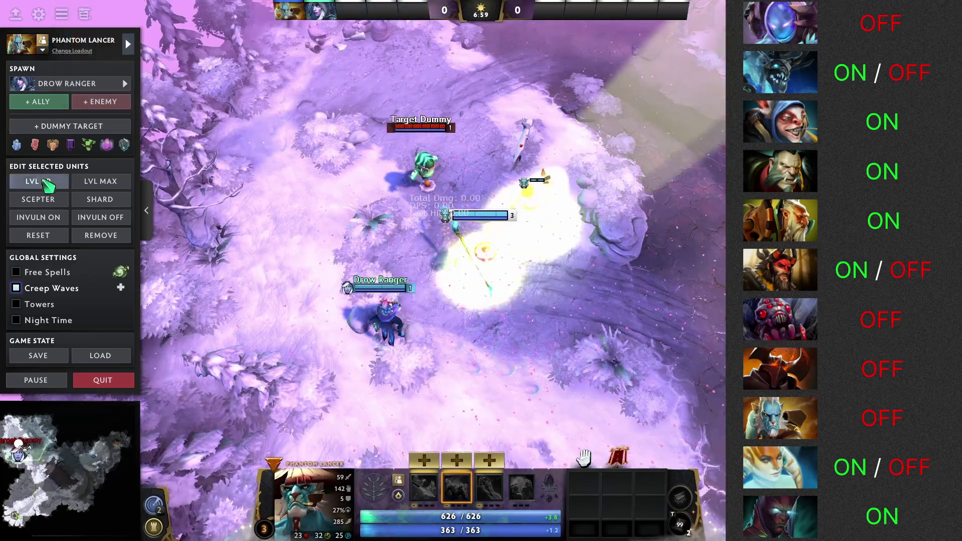
pyautogui.click(100, 181)
pyautogui.rightClick(664, 361)
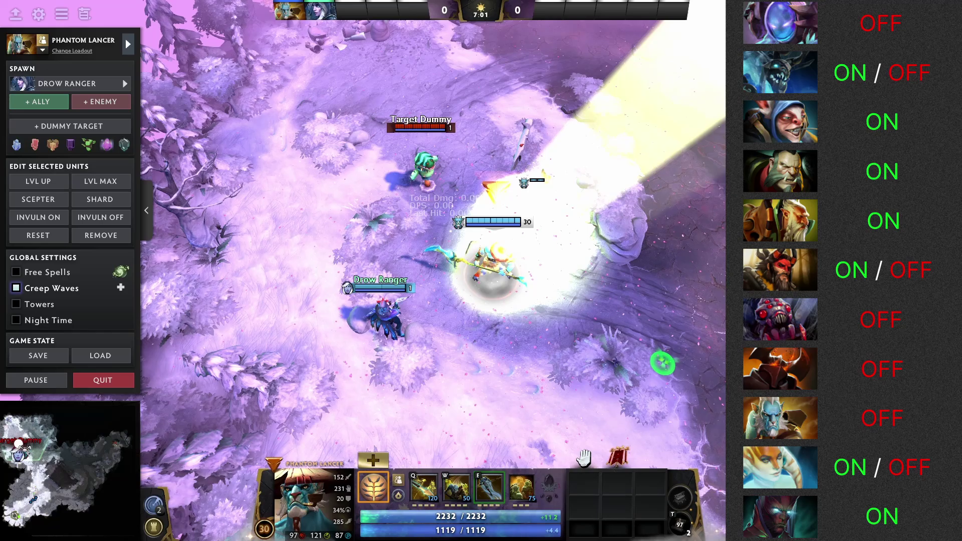
pyautogui.rightClick(506, 336)
# Buy two Moon Shards for Phantom Lancer from the shop
pyautogui.press('F4')
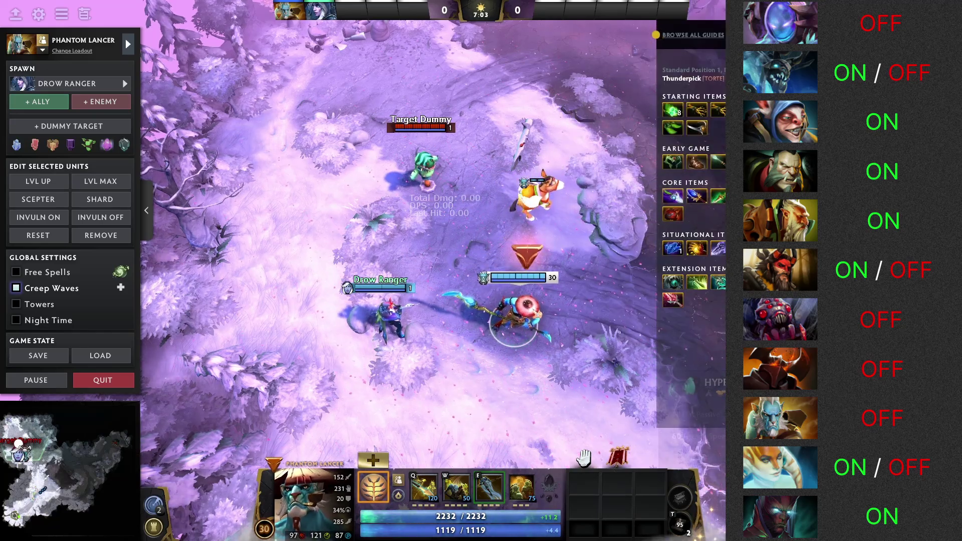
pyautogui.rightClick(672, 300)
pyautogui.rightClick(673, 300)
pyautogui.press('F4')
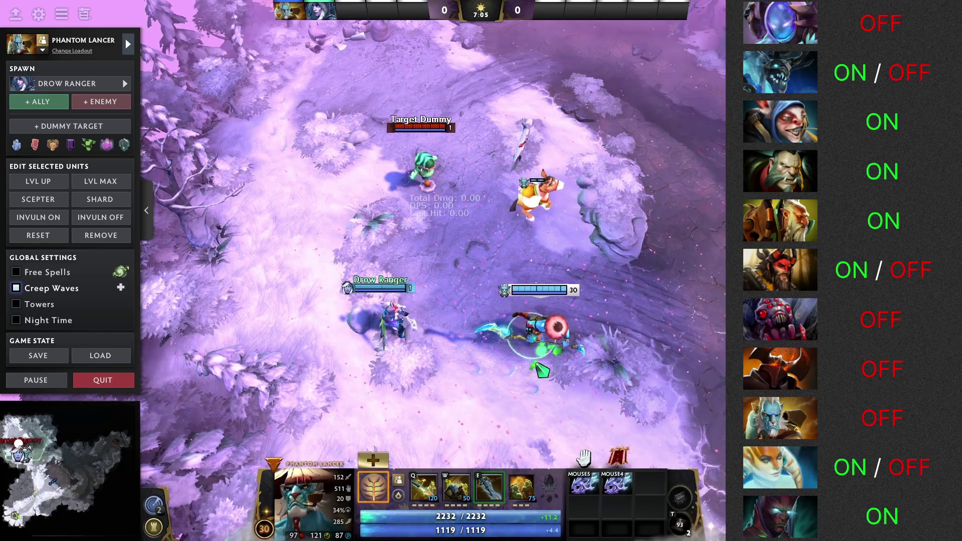
# Attack the Target Dummy with Phantom Lancer and alternate control between the hero, his illusions and all controlled units while issuing orders
pyautogui.rightClick(444, 188)
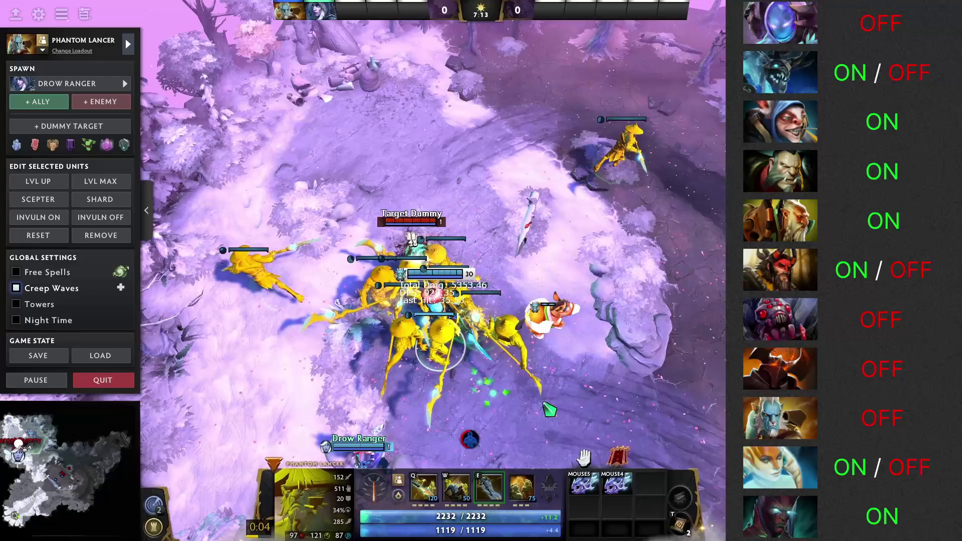
pyautogui.rightClick(606, 410)
pyautogui.press('F1')
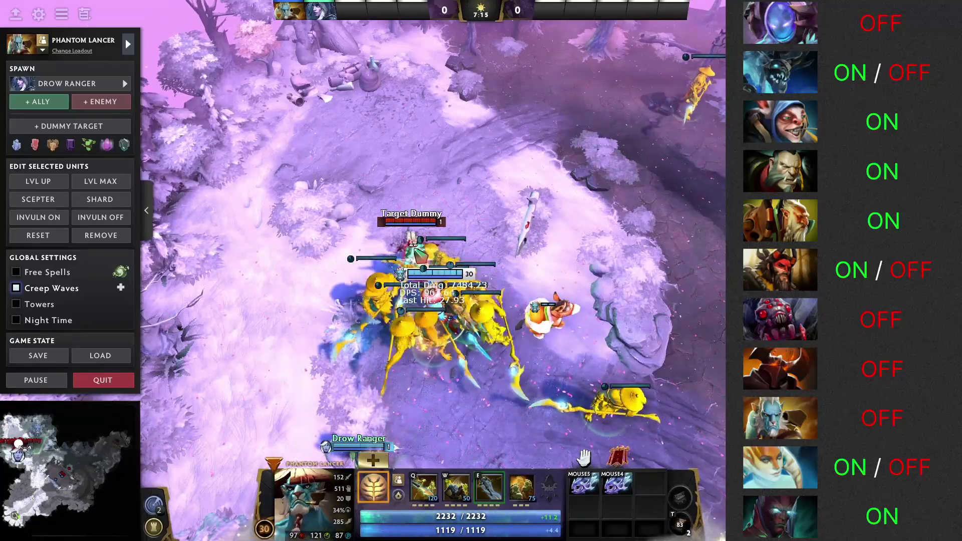
pyautogui.press('2')
pyautogui.click(480, 321)
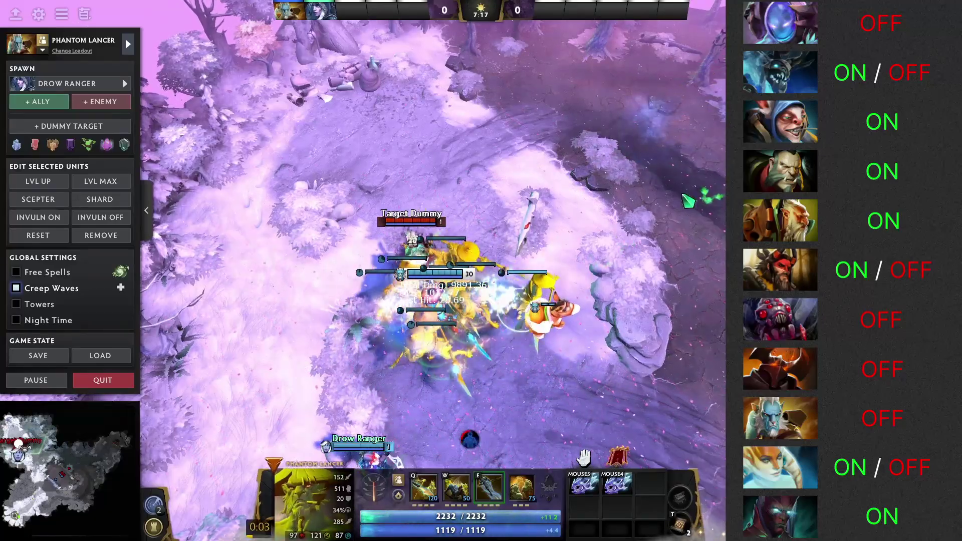
pyautogui.press('F3')
pyautogui.press('F3')
pyautogui.rightClick(662, 380)
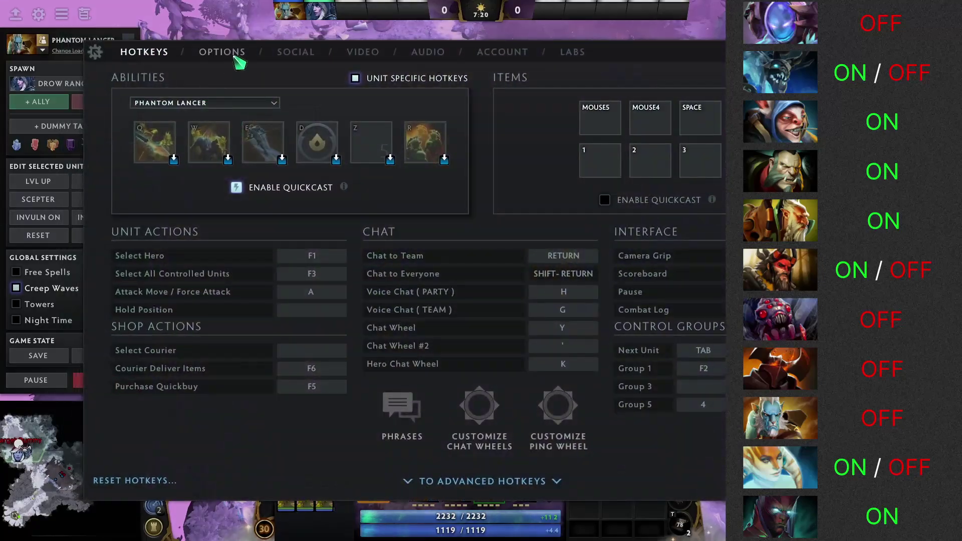
# Check the basic game options, and attack the Target Dummy again while sending selected illusions to other spots
pyautogui.click(226, 52)
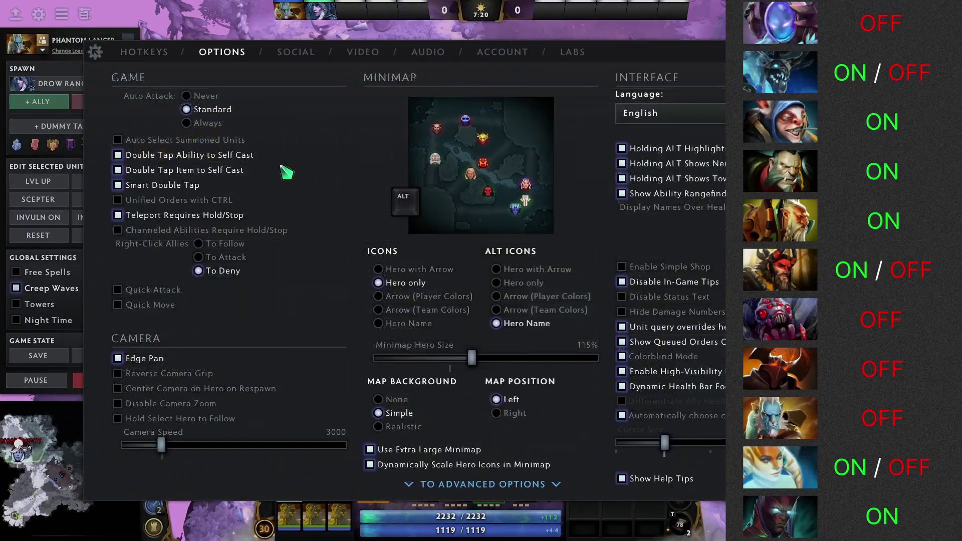
pyautogui.click(244, 19)
pyautogui.press('1')
pyautogui.rightClick(545, 381)
pyautogui.press('2')
pyautogui.press('1')
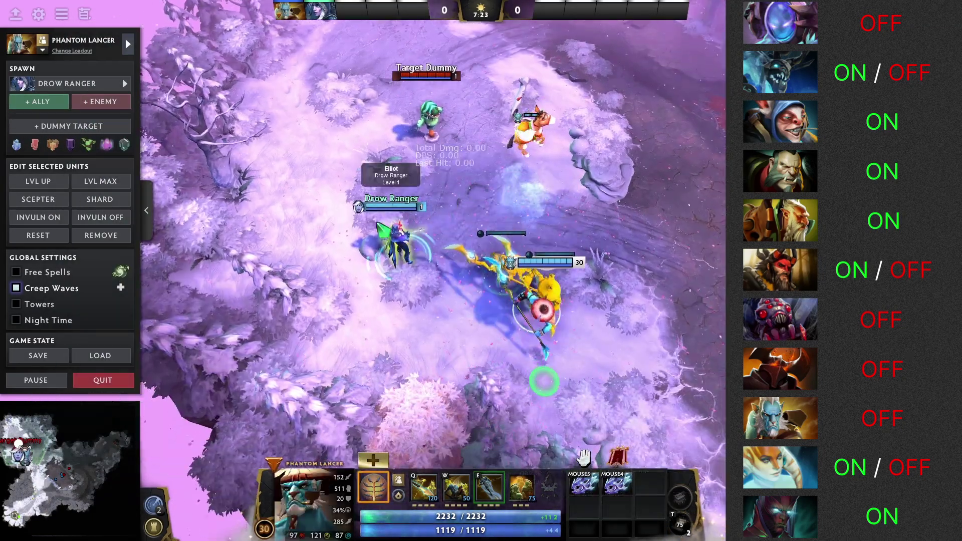
pyautogui.rightClick(655, 335)
pyautogui.rightClick(429, 116)
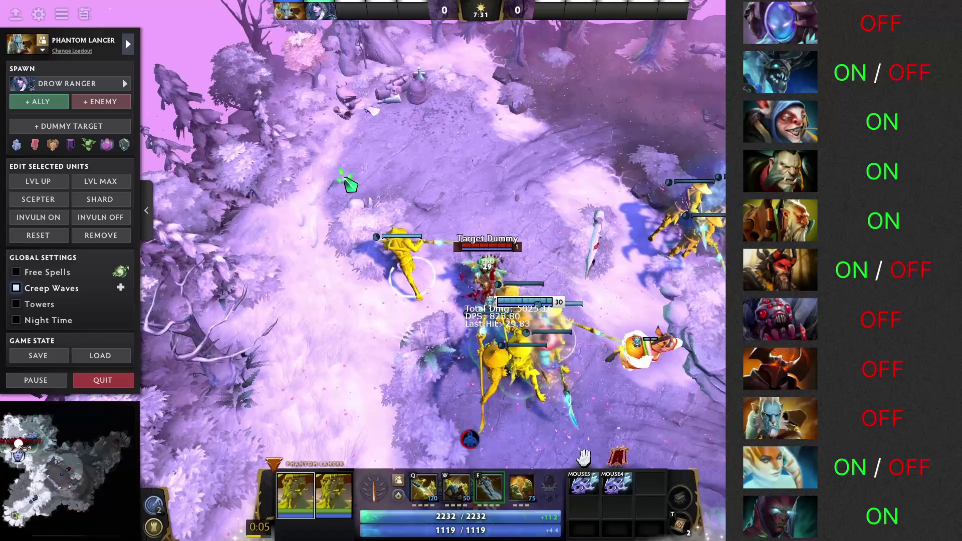
pyautogui.rightClick(591, 106)
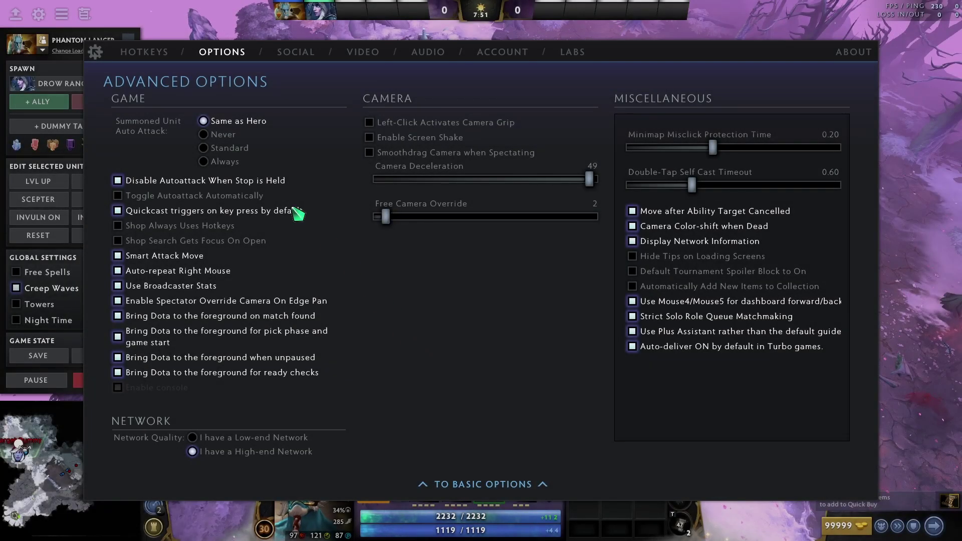
# Set the Labs modifier key for Interact only with Hero Units to C
pyautogui.moveTo(261, 125)
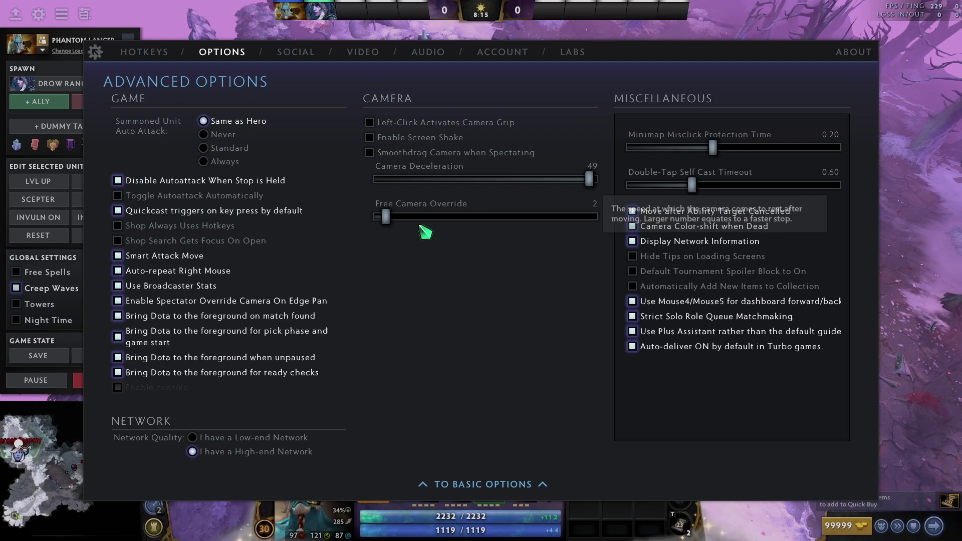
pyautogui.click(566, 53)
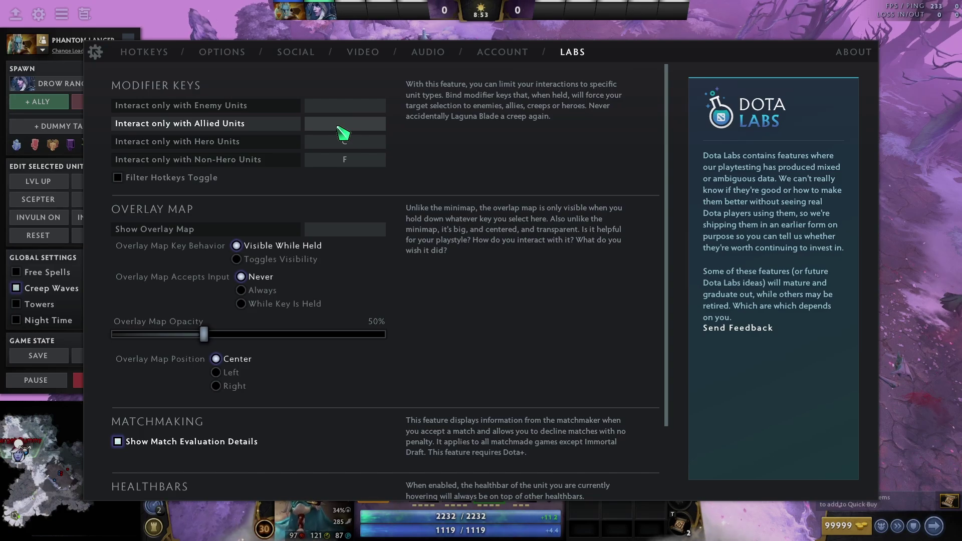
pyautogui.click(341, 141)
pyautogui.press('c')
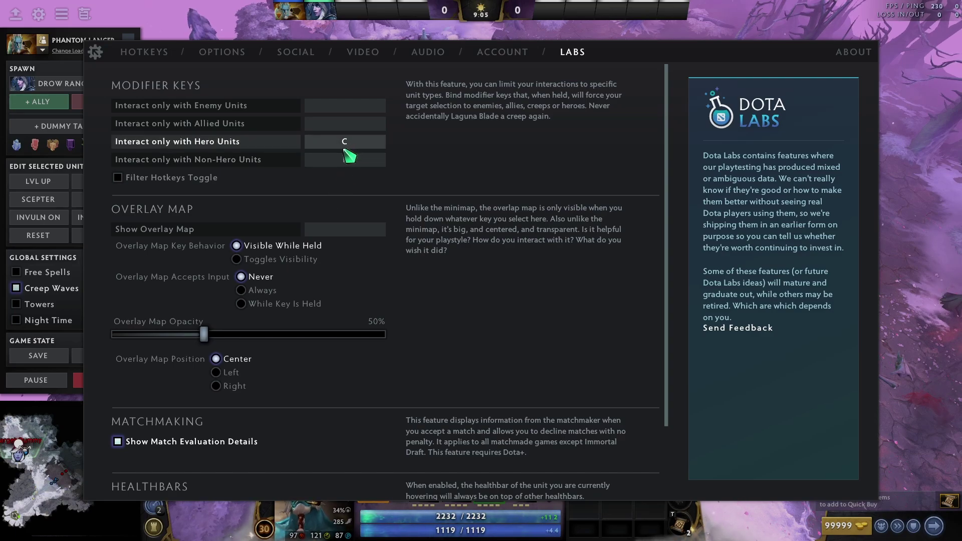
# Review the remaining Labs options down to Persistent Range Indicators and close the settings
pyautogui.scroll(-4, 422, 213)
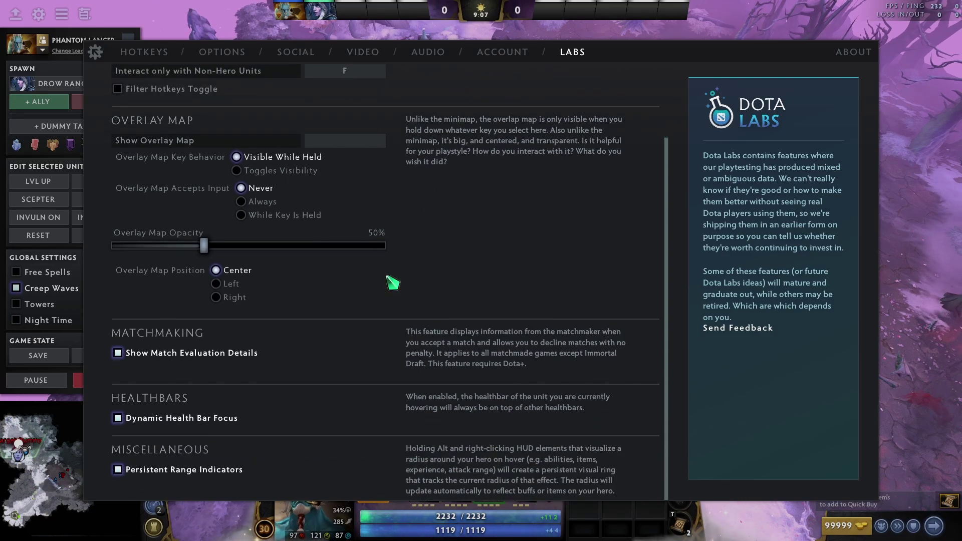
pyautogui.scroll(1, 179, 464)
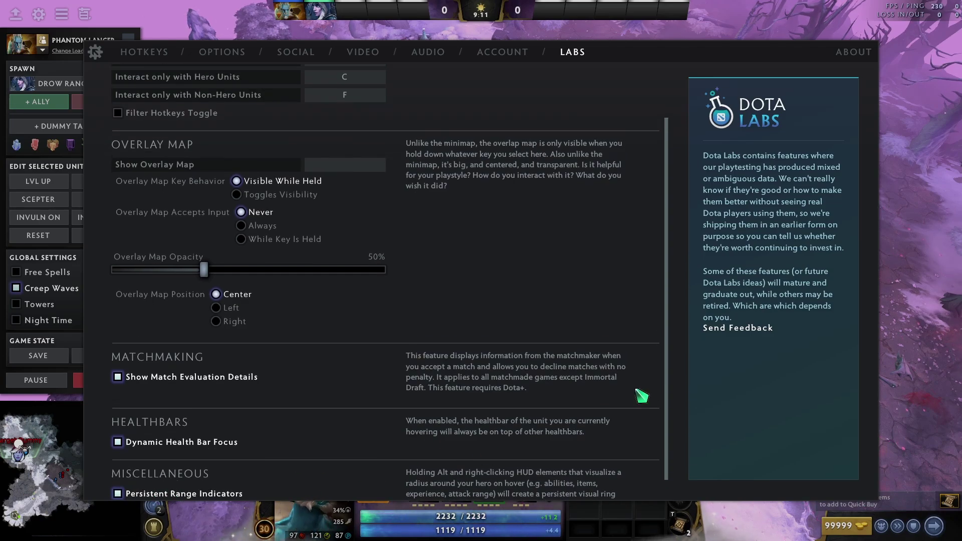
pyautogui.click(913, 233)
# Buy a Blink Dagger for Phantom Lancer from the shop
pyautogui.rightClick(717, 356)
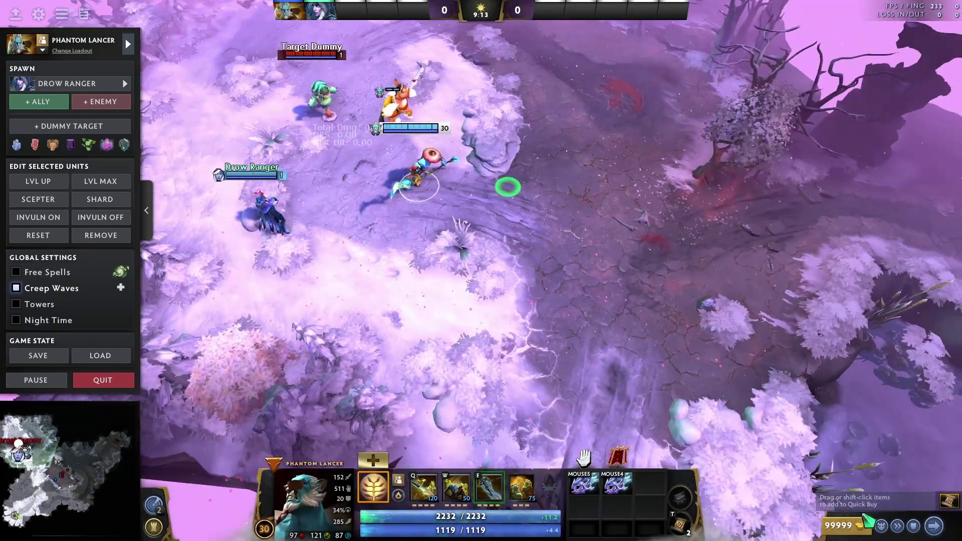
pyautogui.click(851, 525)
pyautogui.rightClick(434, 229)
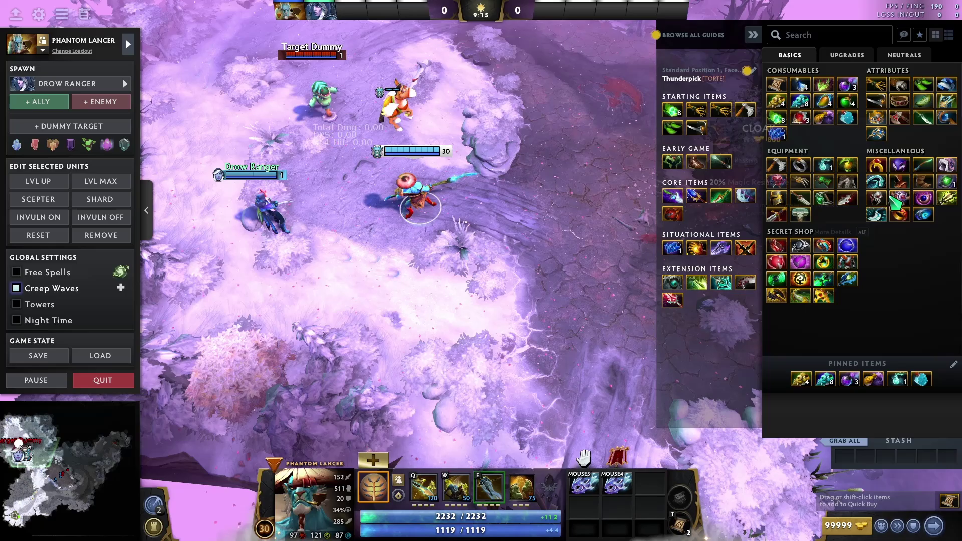
pyautogui.rightClick(883, 214)
pyautogui.rightClick(542, 227)
pyautogui.press('Escape')
pyautogui.rightClick(446, 256)
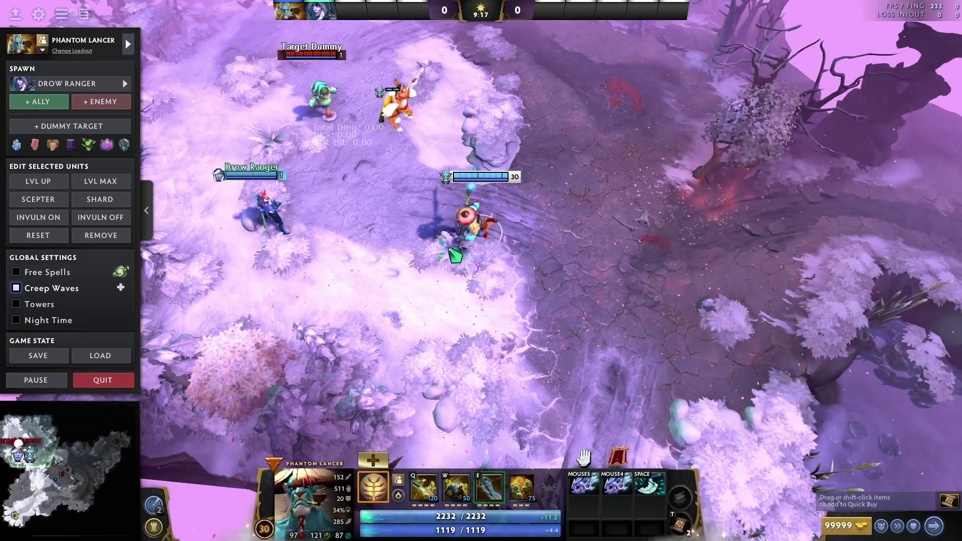
# Turn on the Blink Dagger's persistent range indicator and move Phantom Lancer across the map toward the river
pyautogui.press('alt')
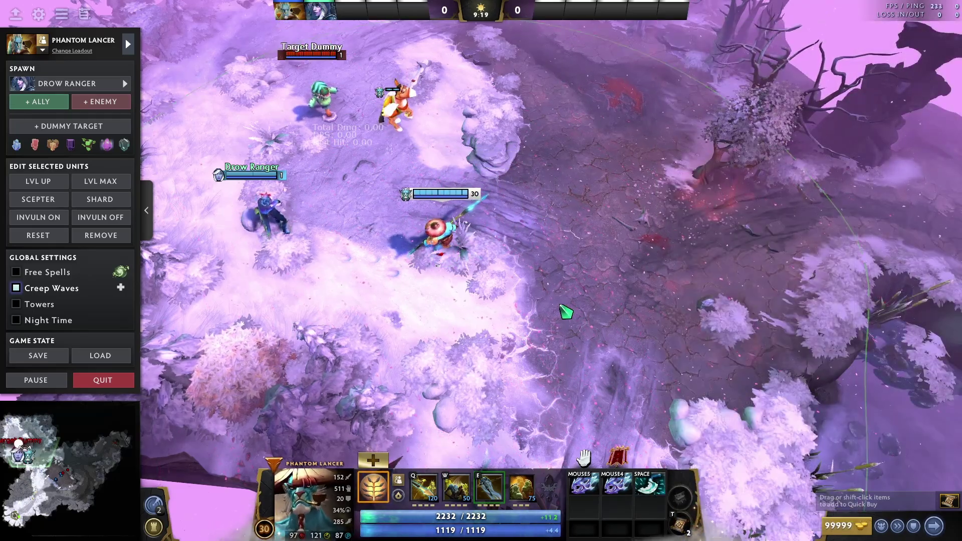
pyautogui.rightClick(575, 311)
pyautogui.rightClick(706, 243)
pyautogui.rightClick(493, 387)
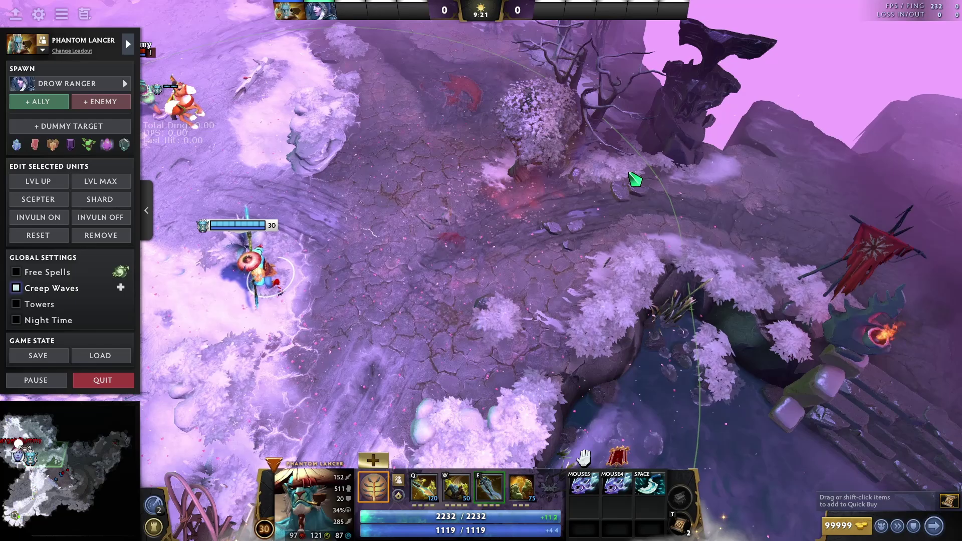
pyautogui.rightClick(629, 327)
pyautogui.rightClick(626, 425)
pyautogui.rightClick(601, 384)
# Toggle the persistent range indicators for Phantom Lancer's Spirit Lance and Doppelganger abilities and keep him moving
pyautogui.press('alt')
pyautogui.moveTo(440, 475)
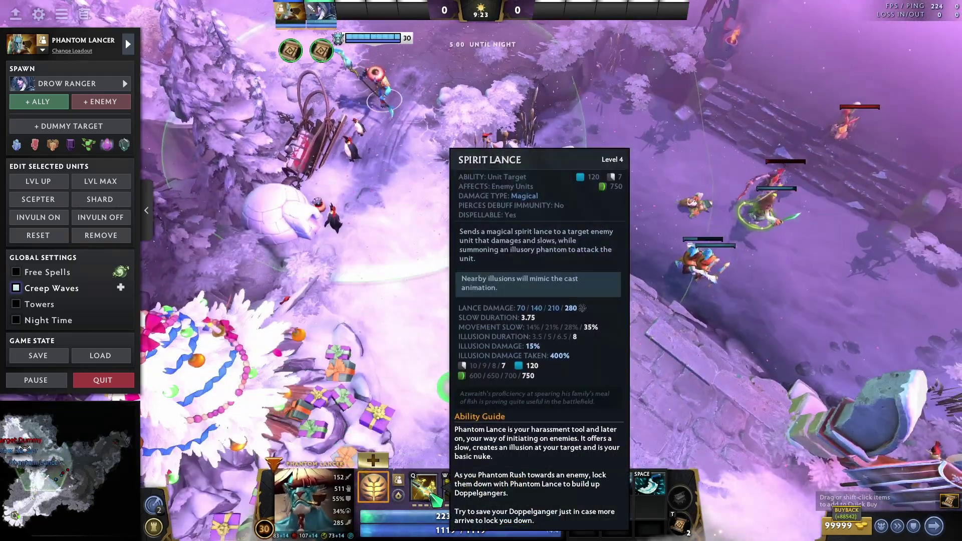
pyautogui.press('alt')
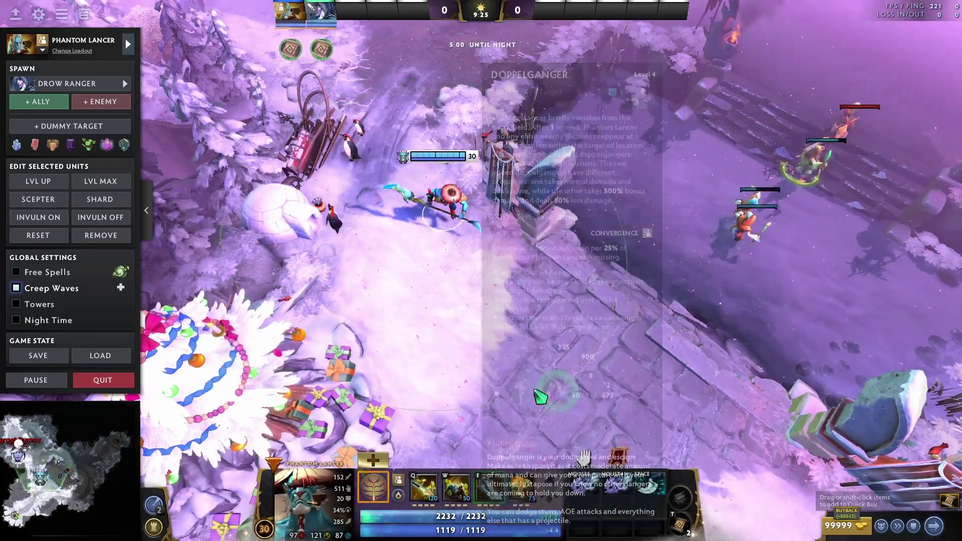
pyautogui.rightClick(585, 345)
# Turn off the persistent range indicators and blink Phantom Lancer across the river to the creeps
pyautogui.press('alt')
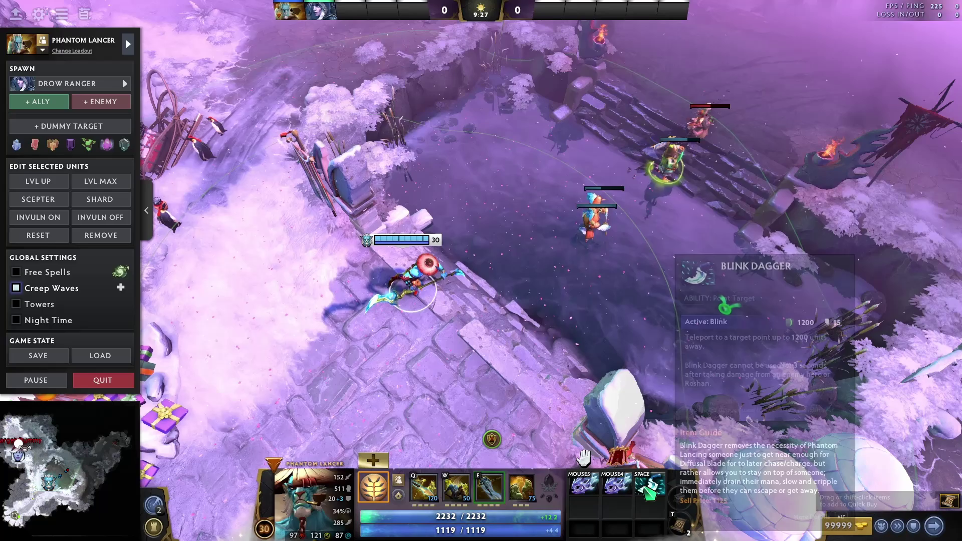
pyautogui.rightClick(482, 387)
pyautogui.rightClick(459, 380)
pyautogui.press('space')
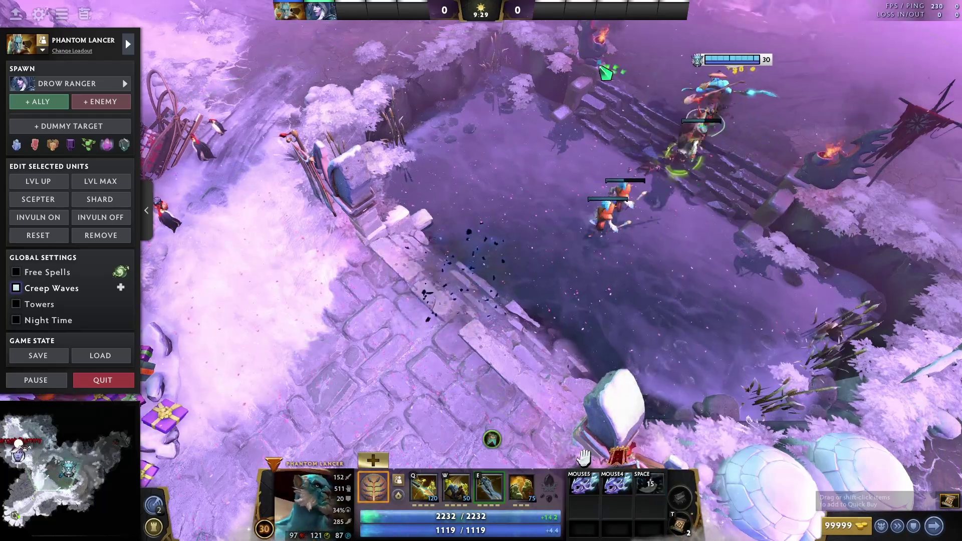
# Walk Phantom Lancer away from the river and up the ramp onto the path beside the white tree
pyautogui.rightClick(540, 61)
pyautogui.rightClick(331, 148)
pyautogui.rightClick(324, 158)
pyautogui.rightClick(453, 227)
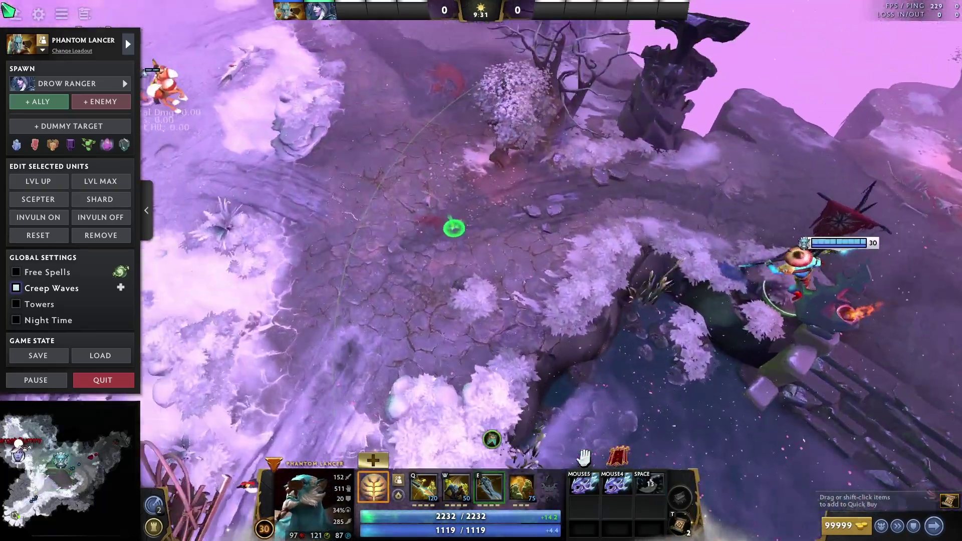
pyautogui.rightClick(390, 185)
pyautogui.rightClick(456, 195)
pyautogui.rightClick(420, 210)
pyautogui.rightClick(496, 187)
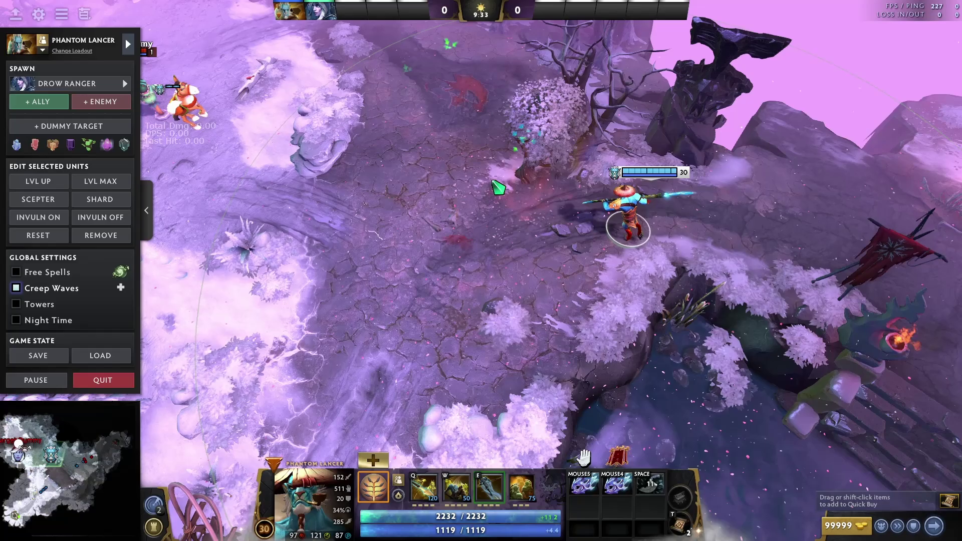
pyautogui.rightClick(699, 247)
pyautogui.rightClick(679, 227)
pyautogui.rightClick(577, 326)
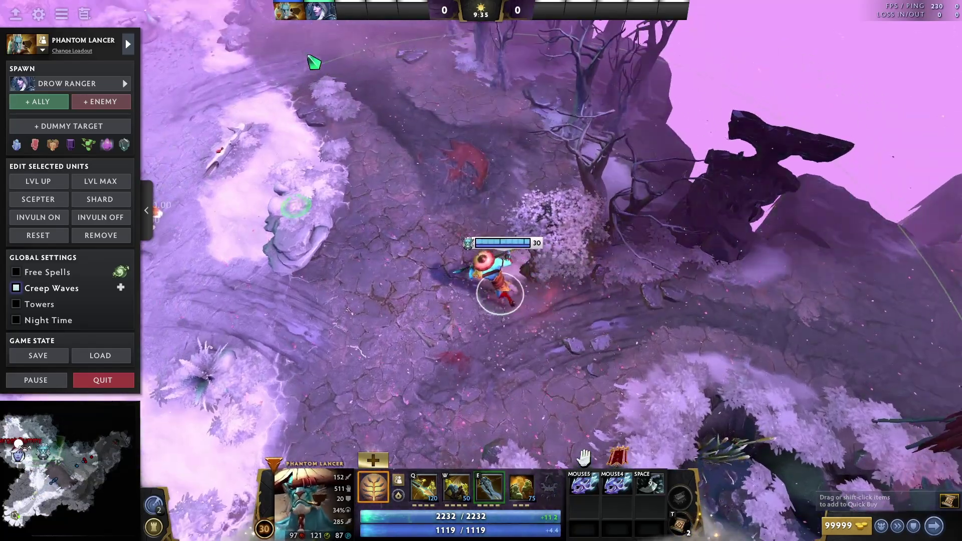
# Open the Labs settings and review the Modifier Keys, Overlay Map, Matchmaking, Healthbars and Miscellaneous options
pyautogui.click(38, 14)
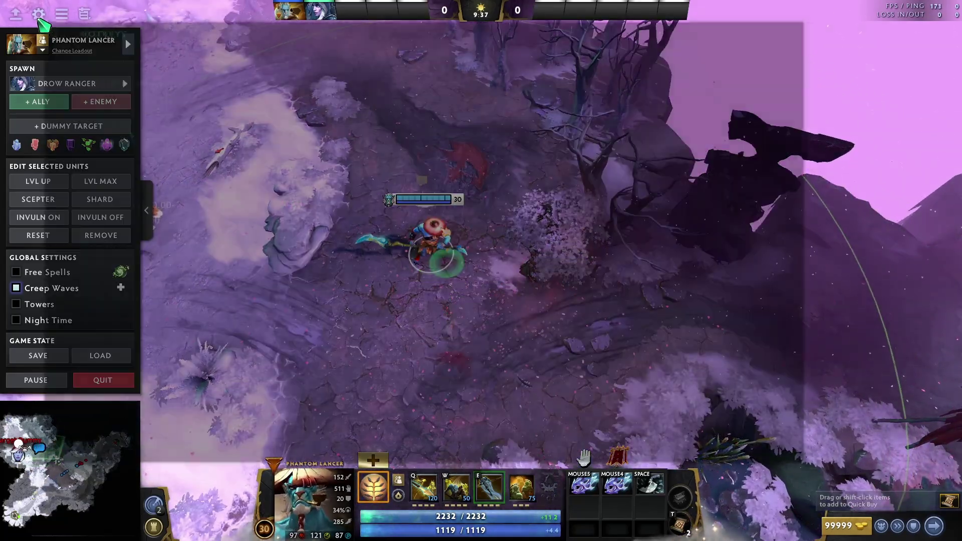
pyautogui.click(573, 51)
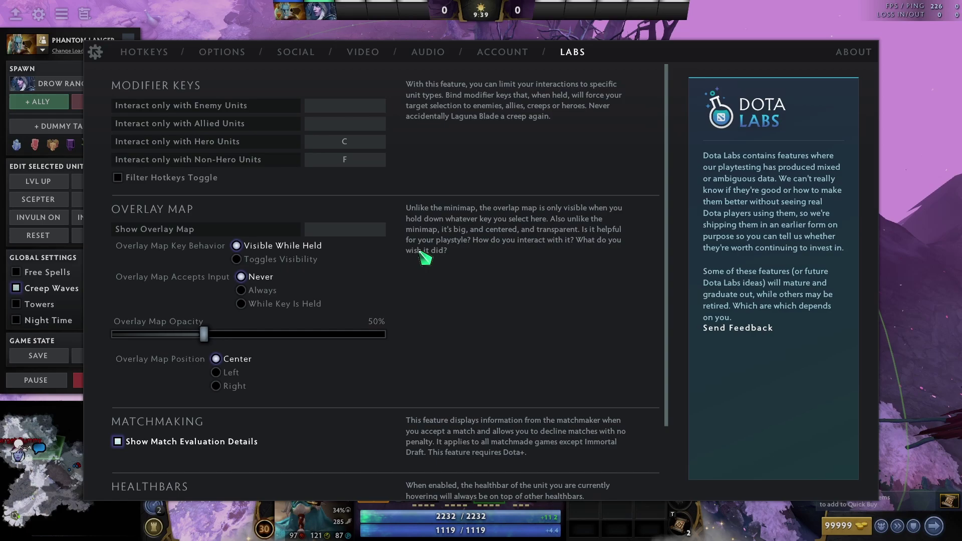
pyautogui.scroll(-3, 232, 330)
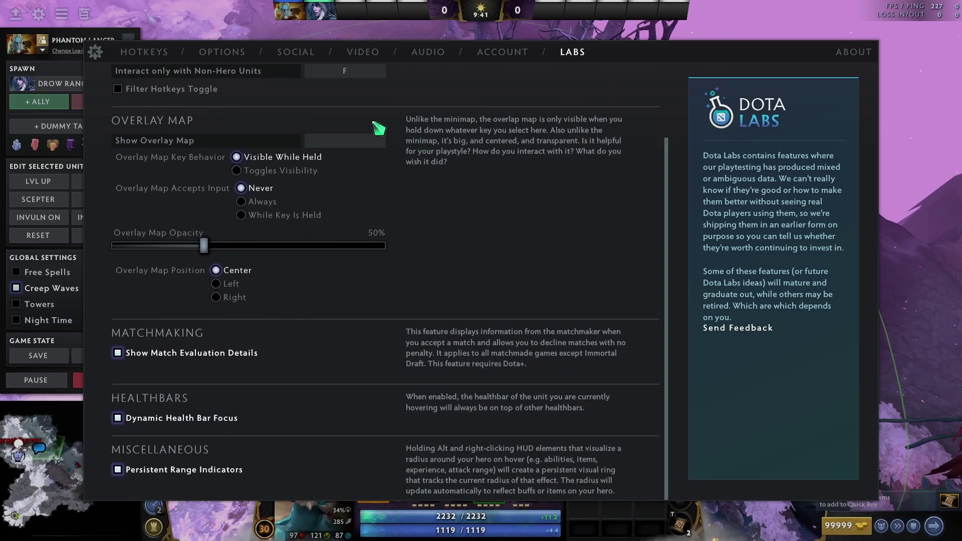
pyautogui.scroll(1, 280, 175)
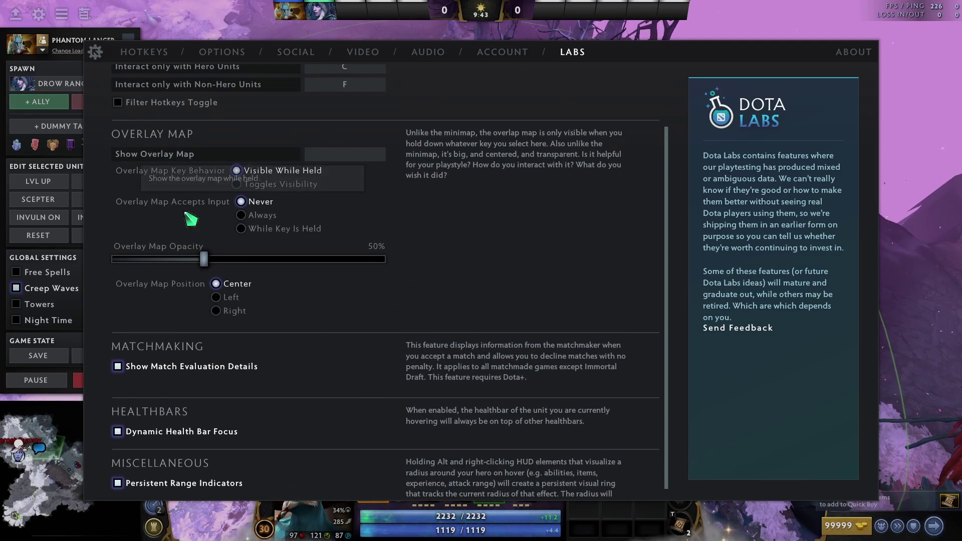
pyautogui.scroll(3, 285, 277)
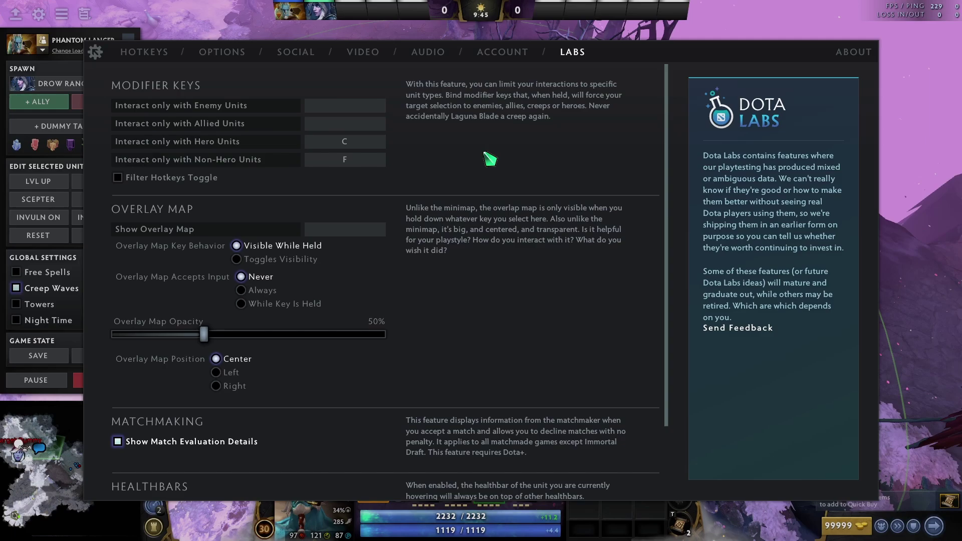
pyautogui.scroll(-4, 330, 241)
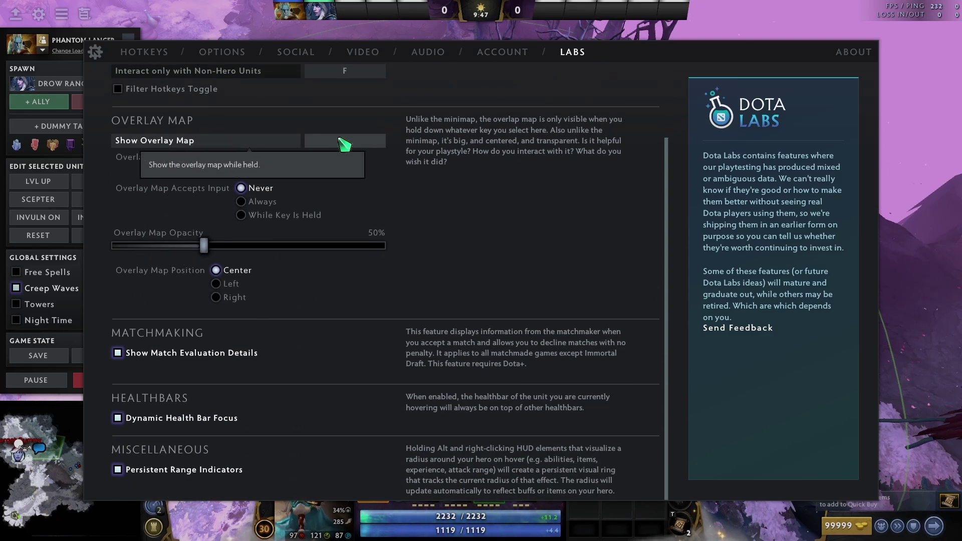
# Bind the Show Overlay Map hotkey to J and close the settings
pyautogui.click(344, 145)
pyautogui.press('f')
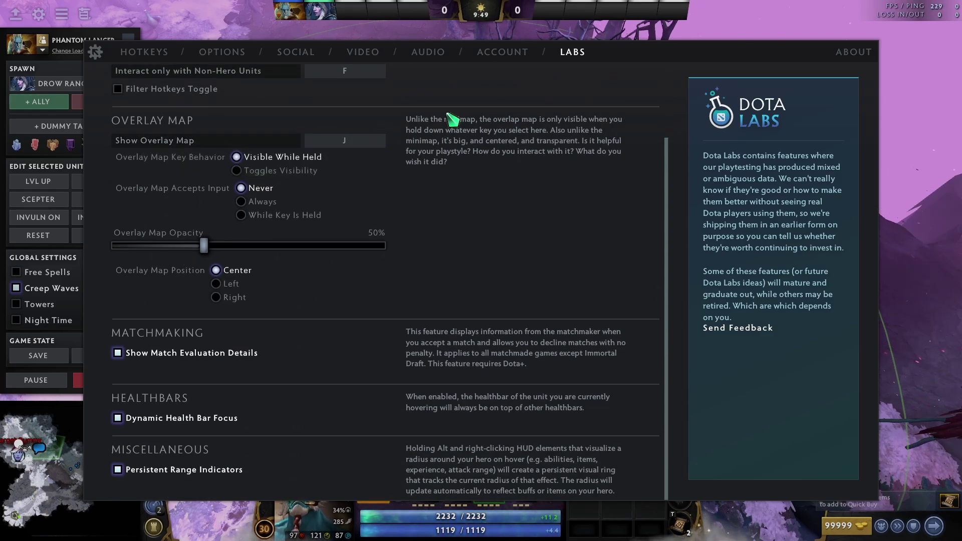
pyautogui.click(456, 38)
# Bring up the overlay map and move Phantom Lancer back and forth on the path near Drow Ranger
pyautogui.press('f')
pyautogui.rightClick(354, 383)
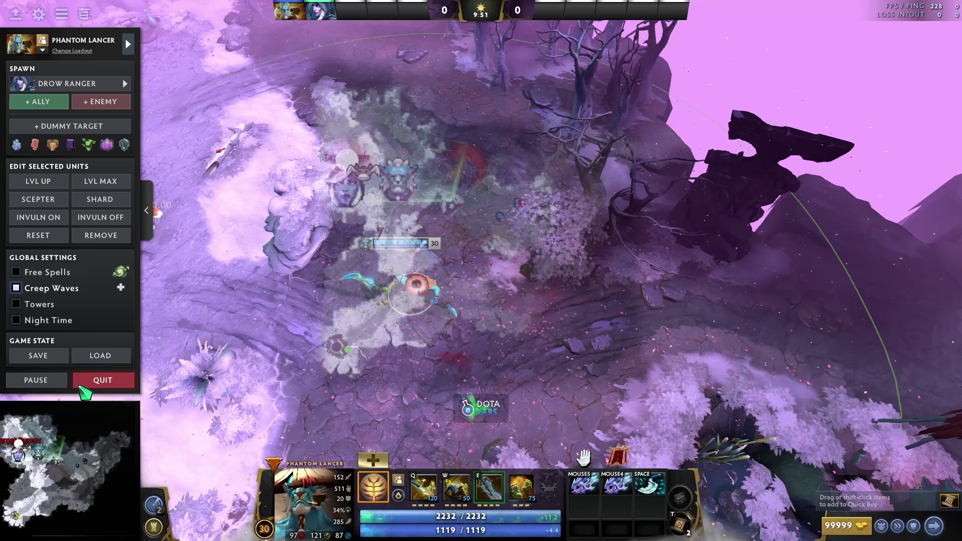
pyautogui.moveTo(85, 393); pyautogui.dragTo(337, 318)
pyautogui.rightClick(288, 213)
pyautogui.rightClick(664, 248)
pyautogui.rightClick(624, 228)
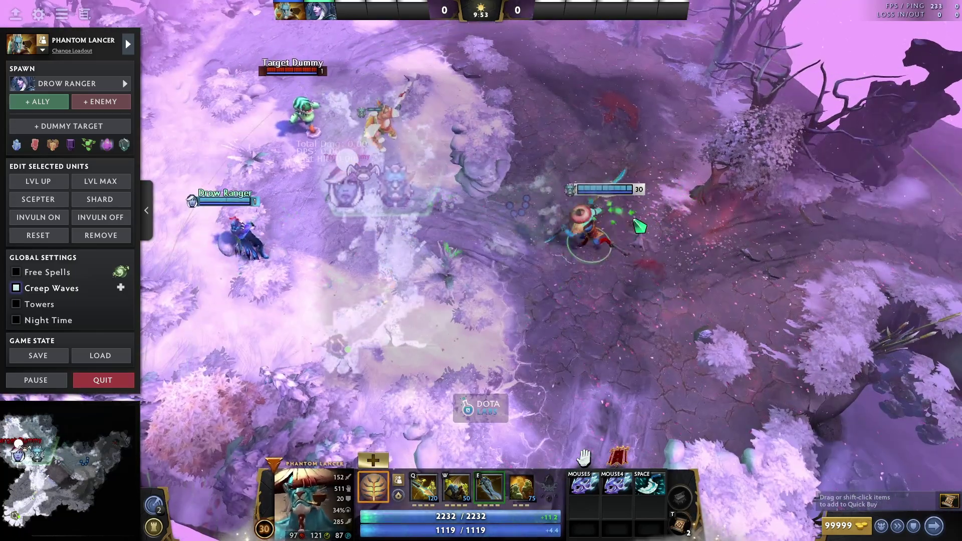
pyautogui.rightClick(554, 274)
pyautogui.rightClick(658, 235)
pyautogui.rightClick(632, 268)
pyautogui.rightClick(537, 228)
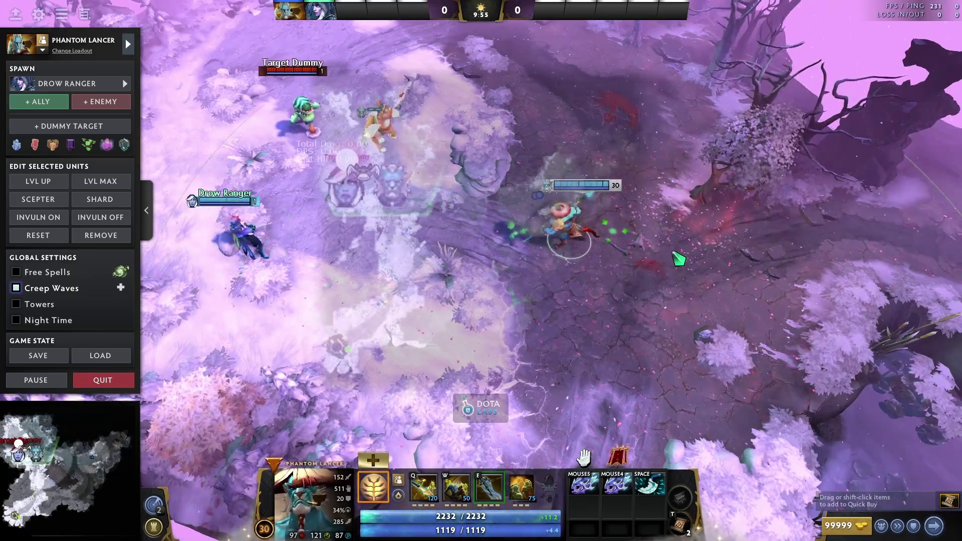
pyautogui.rightClick(586, 170)
pyautogui.rightClick(687, 284)
pyautogui.rightClick(607, 345)
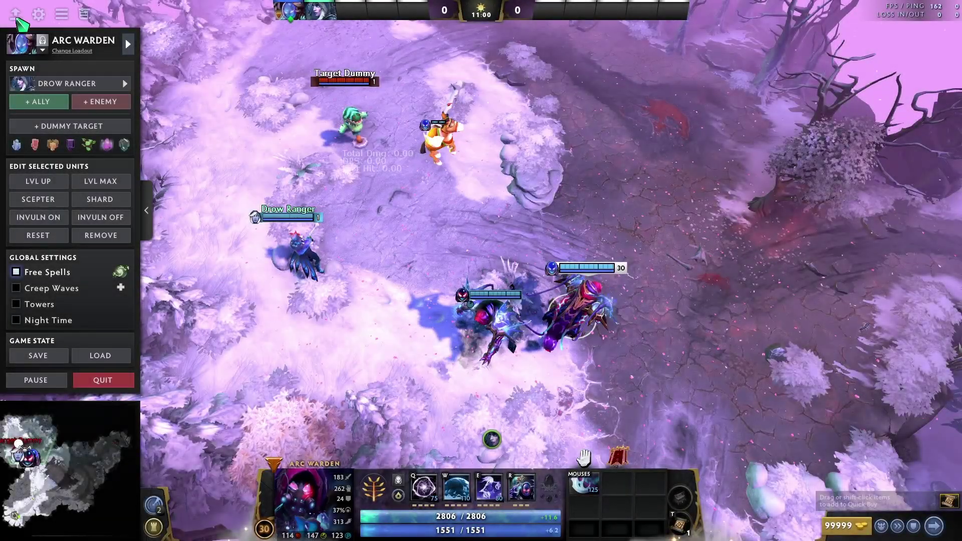
# Open the hotkey settings and examine the quickcast trigger options for Arc Warden's W ability
pyautogui.click(38, 14)
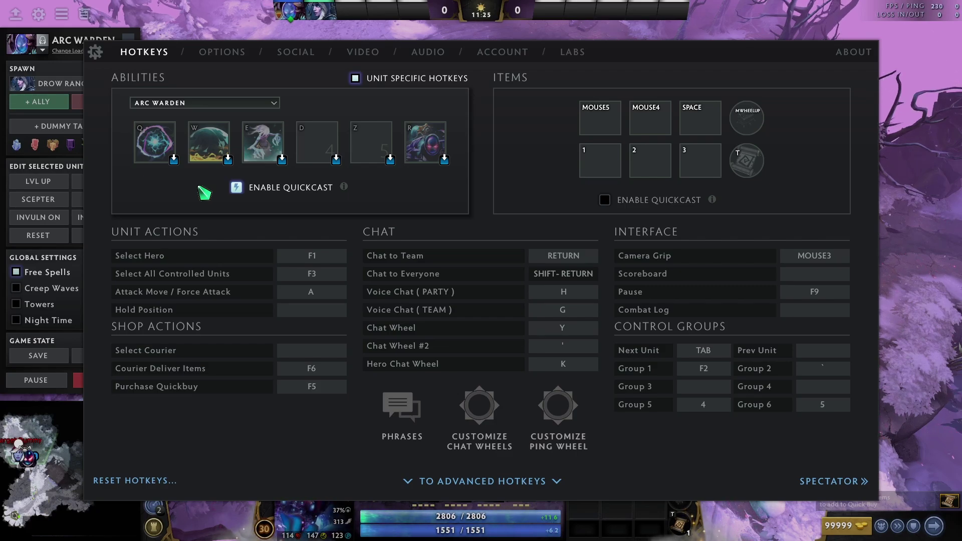
pyautogui.click(228, 159)
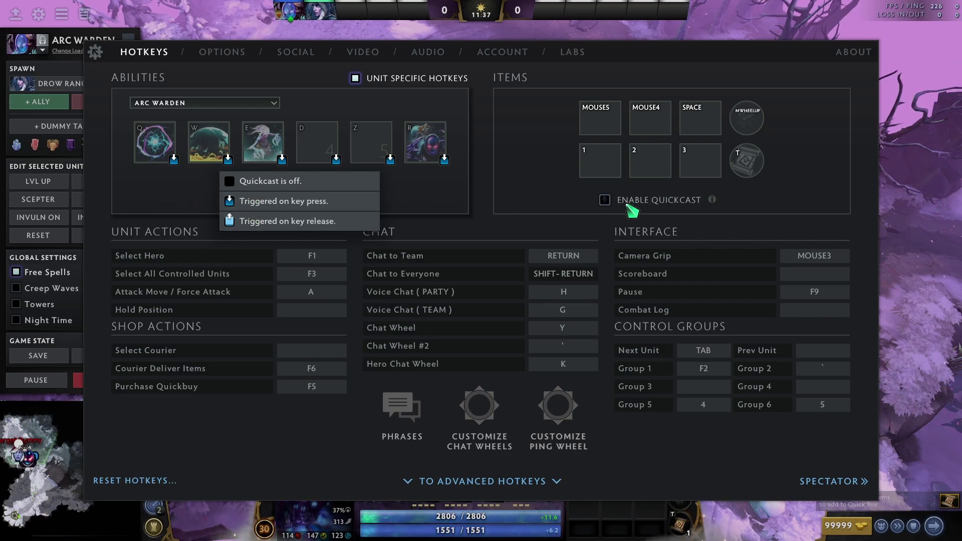
pyautogui.click(271, 206)
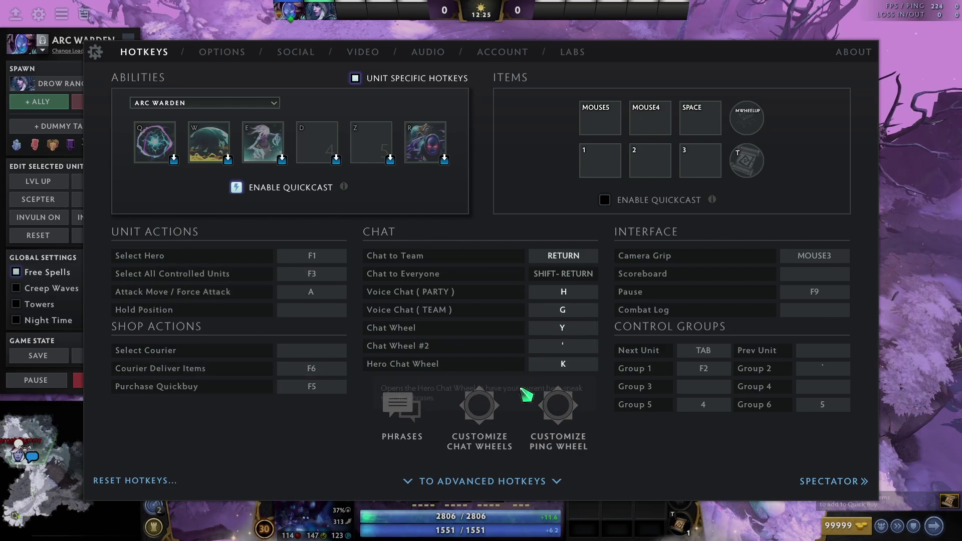
# Compare the advanced and basic hotkey bindings for unit selection and control groups, and close the settings
pyautogui.click(473, 482)
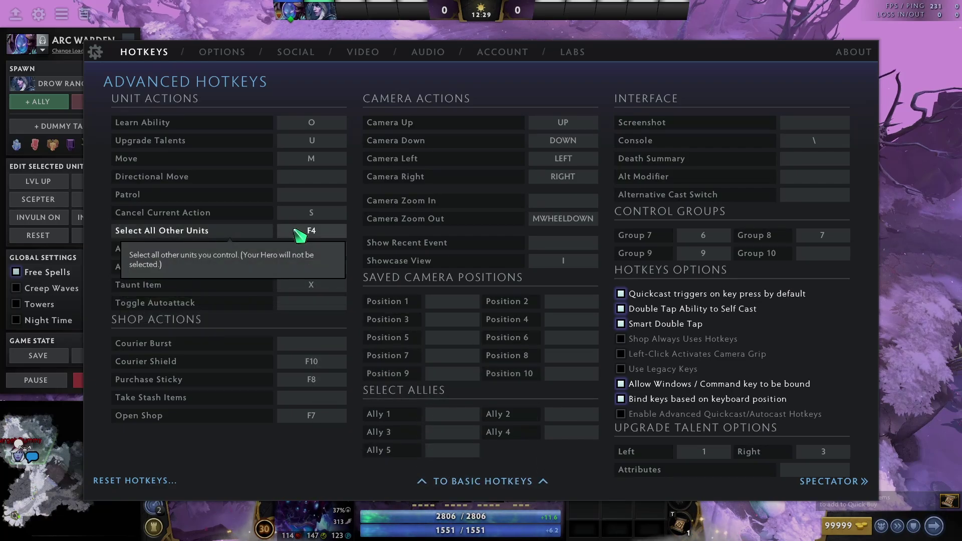
pyautogui.click(518, 486)
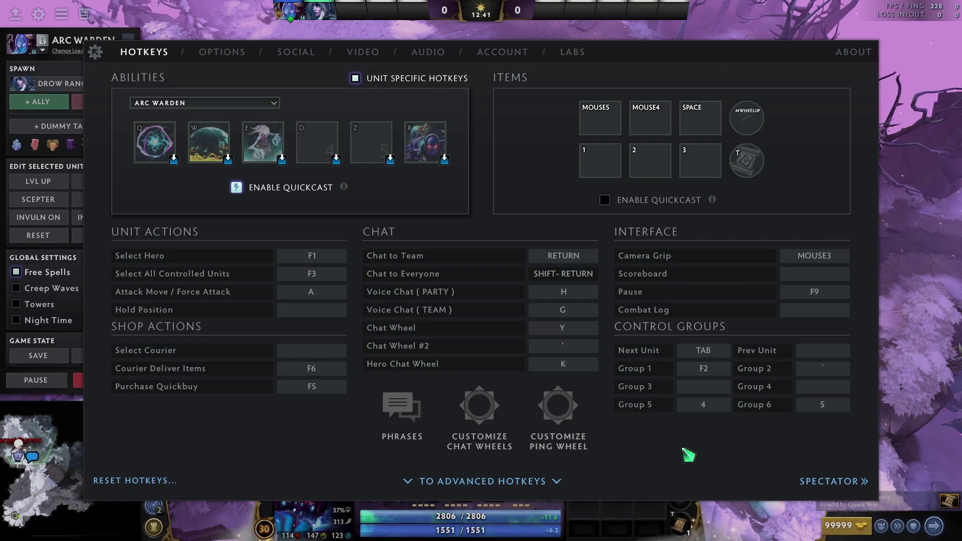
pyautogui.click(559, 483)
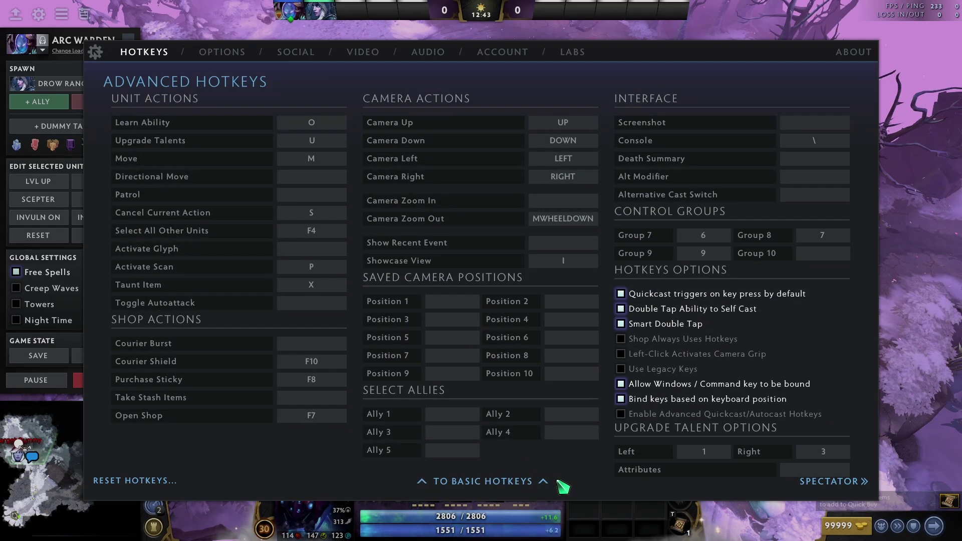
pyautogui.click(551, 483)
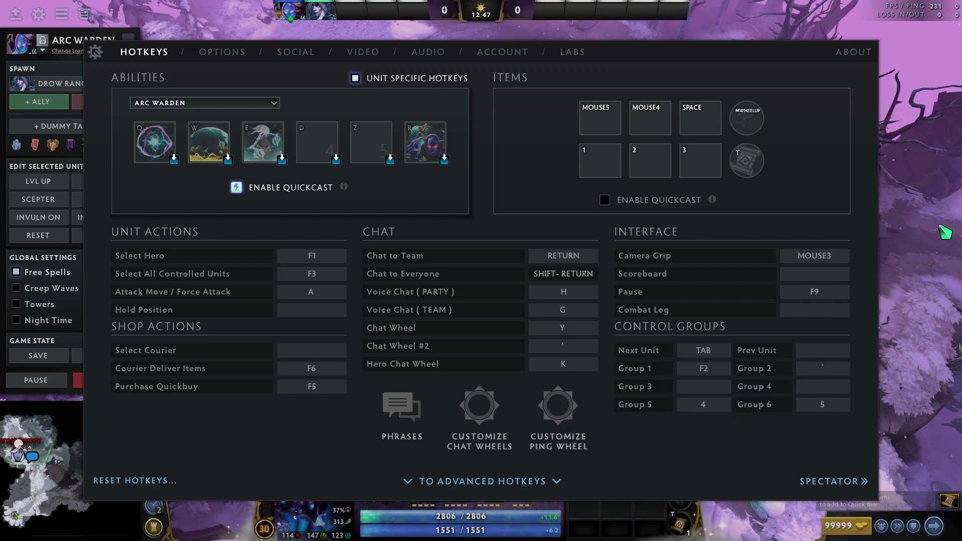
pyautogui.press('Escape')
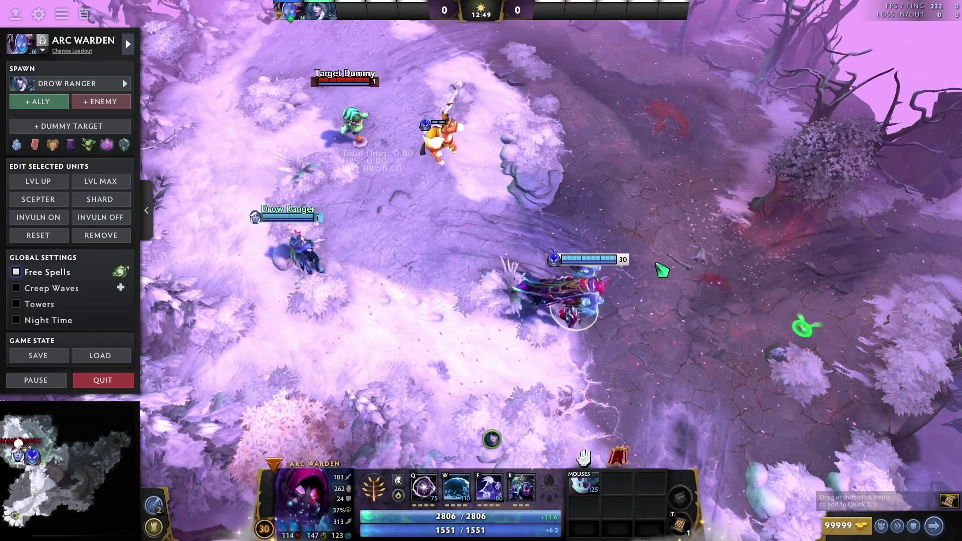
# Reposition Arc Warden, summon his Tempest Double and order the double toward the path
pyautogui.rightClick(446, 366)
pyautogui.rightClick(558, 371)
pyautogui.press('r')
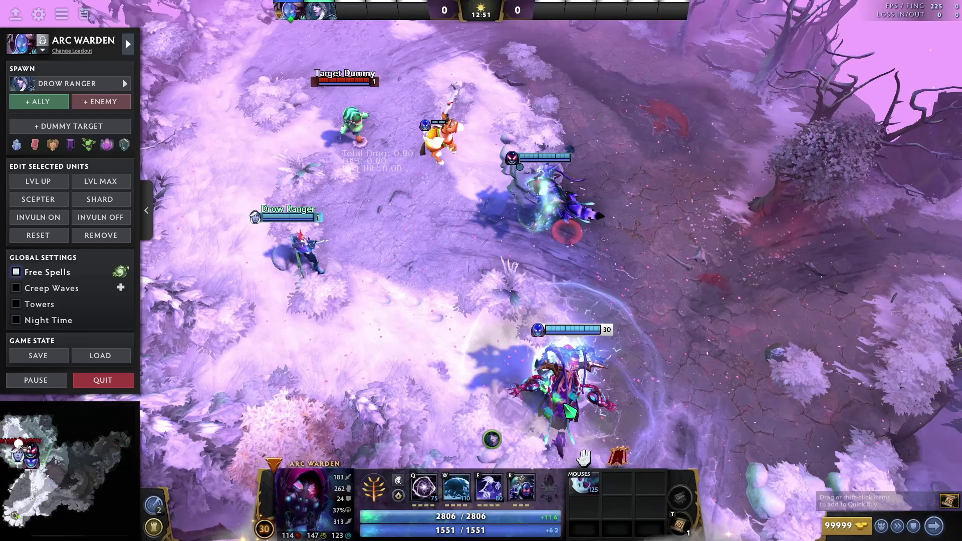
pyautogui.click(560, 240)
pyautogui.rightClick(752, 205)
pyautogui.rightClick(950, 210)
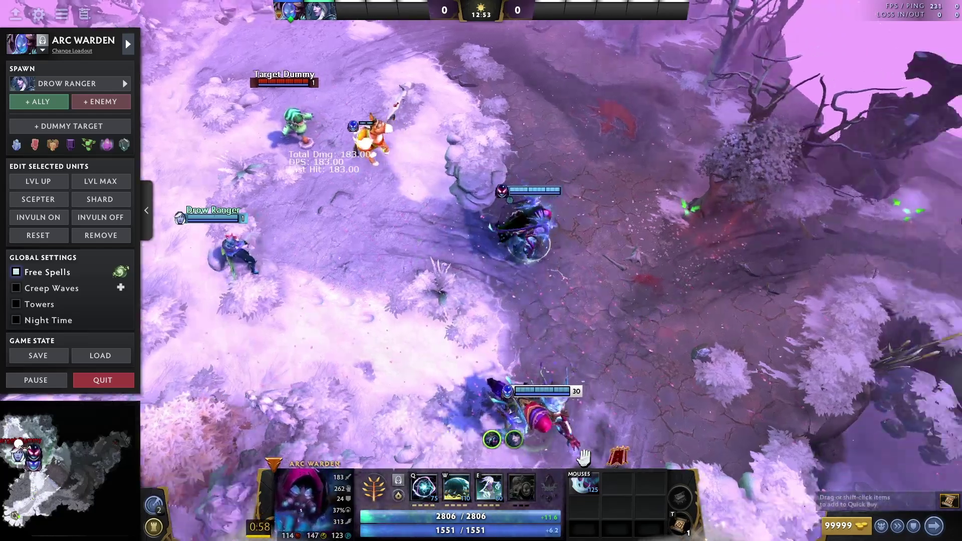
# Create illusions with the inventory item for the Tempest Double and main hero, cycling control between the two
pyautogui.rightClick(451, 260)
pyautogui.press('MOUSE5')
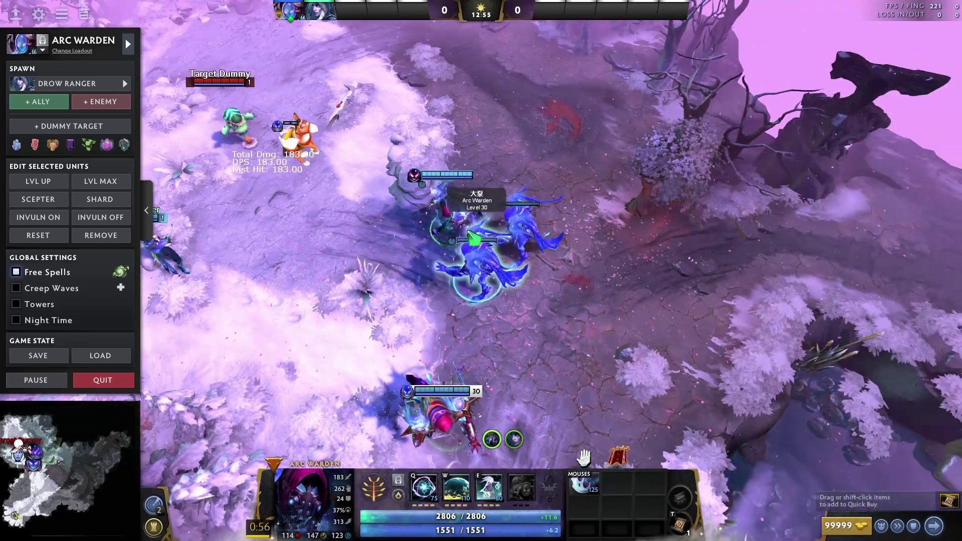
pyautogui.press('Tab')
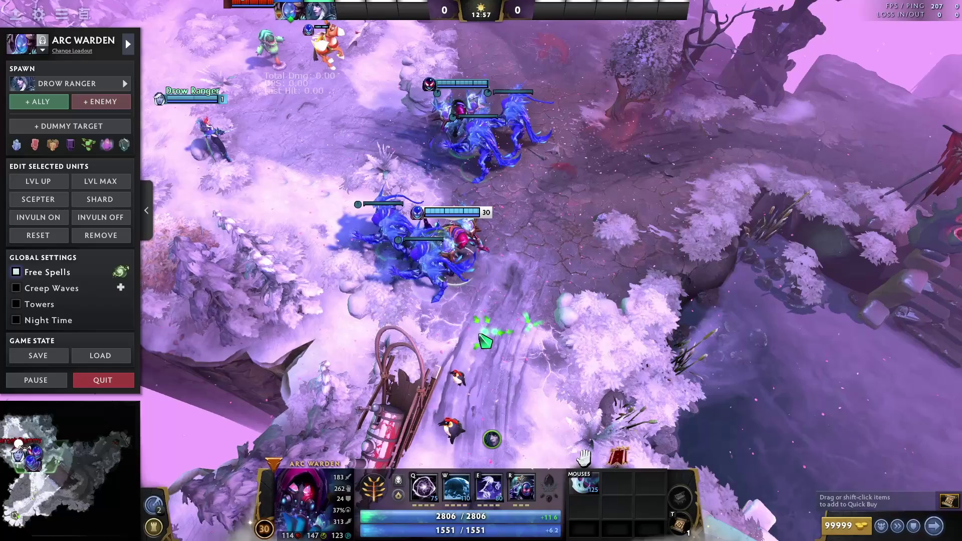
pyautogui.press('Tab')
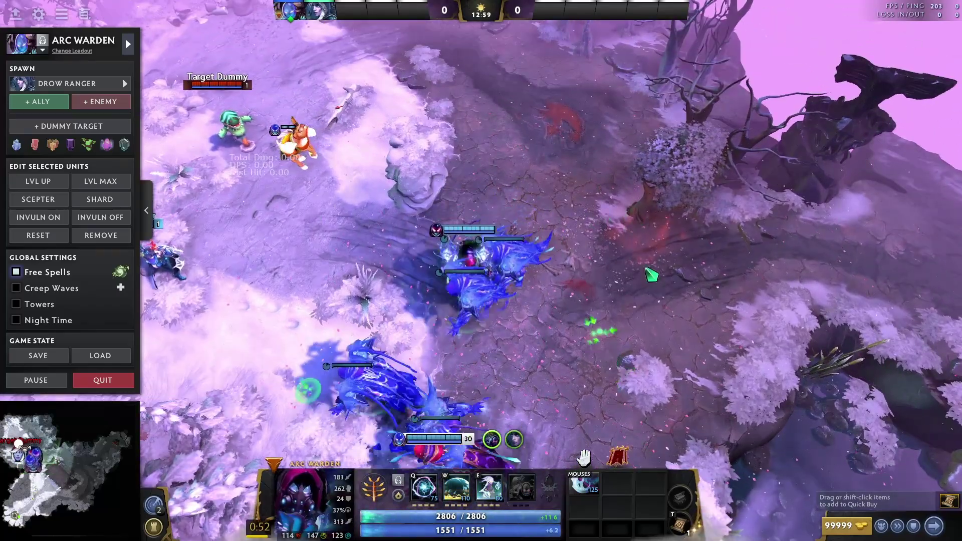
# Cast Magnetic Field with the Tempest Double, then switch control to the main Arc Warden and move him
pyautogui.rightClick(510, 158)
pyautogui.press('w')
pyautogui.press('Tab')
pyautogui.rightClick(524, 356)
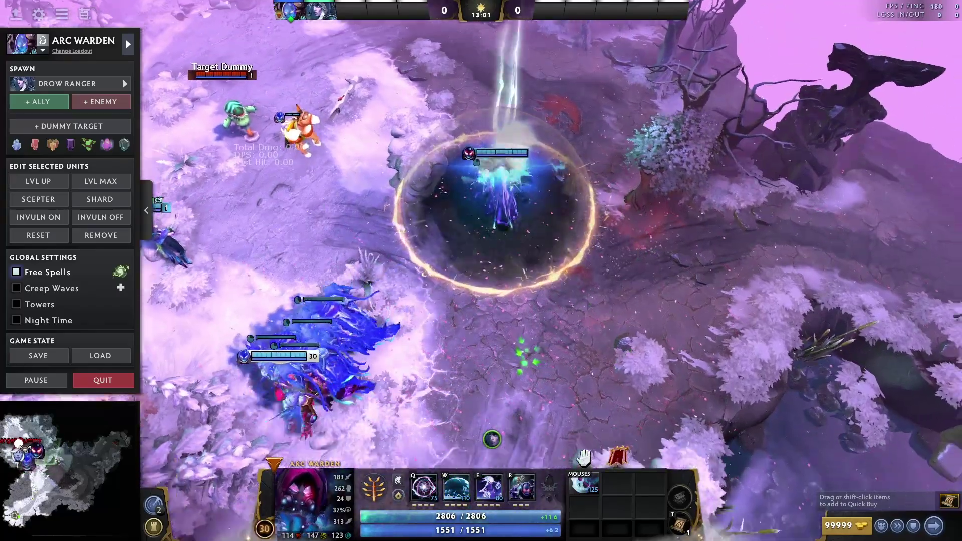
pyautogui.rightClick(511, 332)
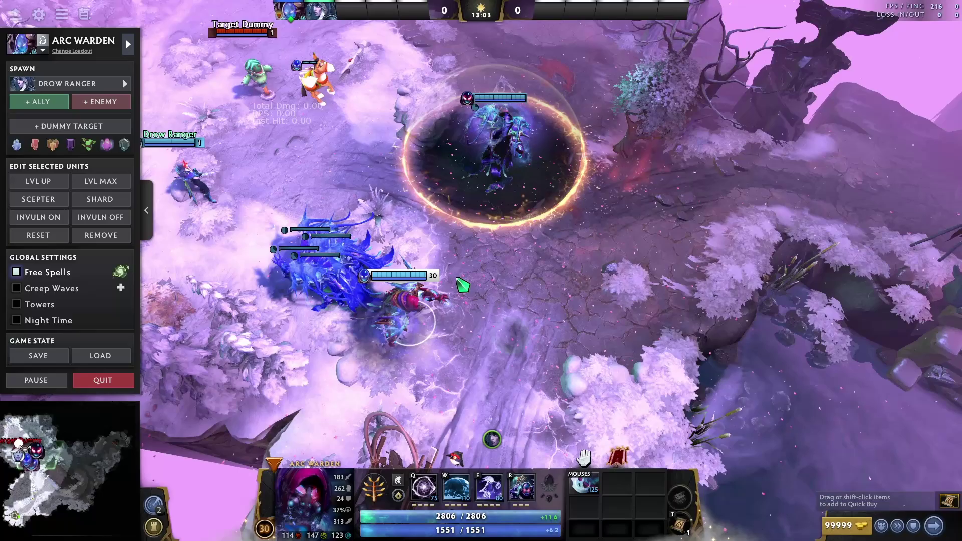
# Select the Tempest Double and illusions as one group and move them together around the path
pyautogui.press('2')
pyautogui.rightClick(638, 135)
pyautogui.rightClick(668, 167)
pyautogui.rightClick(630, 367)
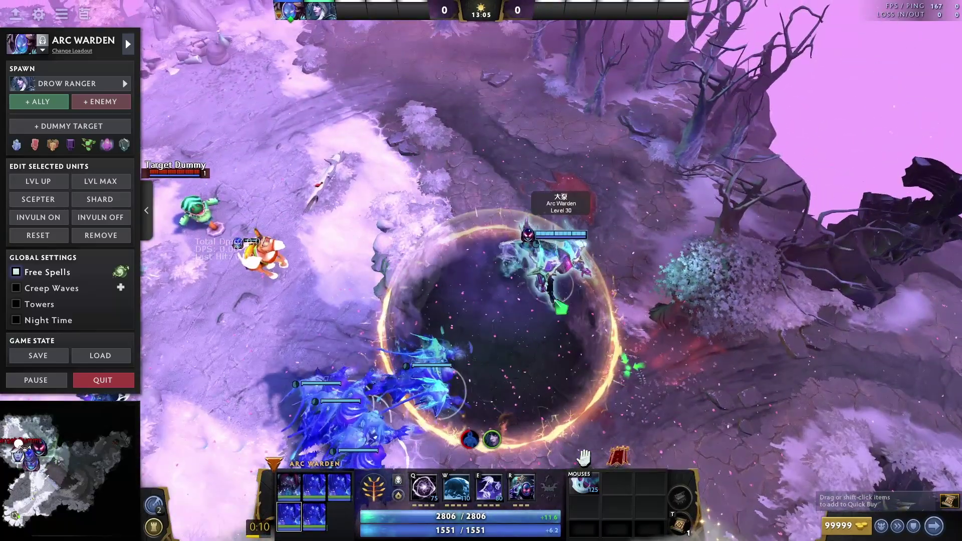
pyautogui.rightClick(504, 317)
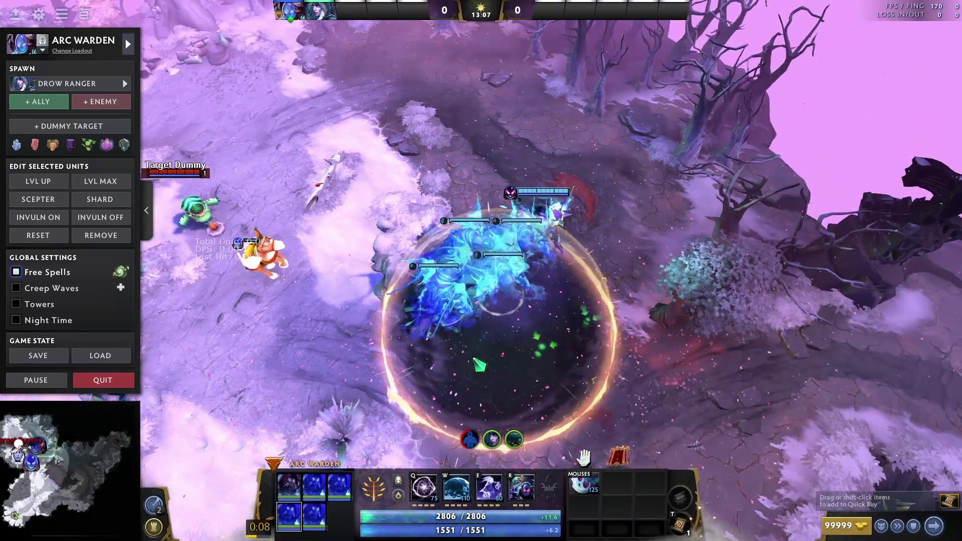
pyautogui.rightClick(441, 247)
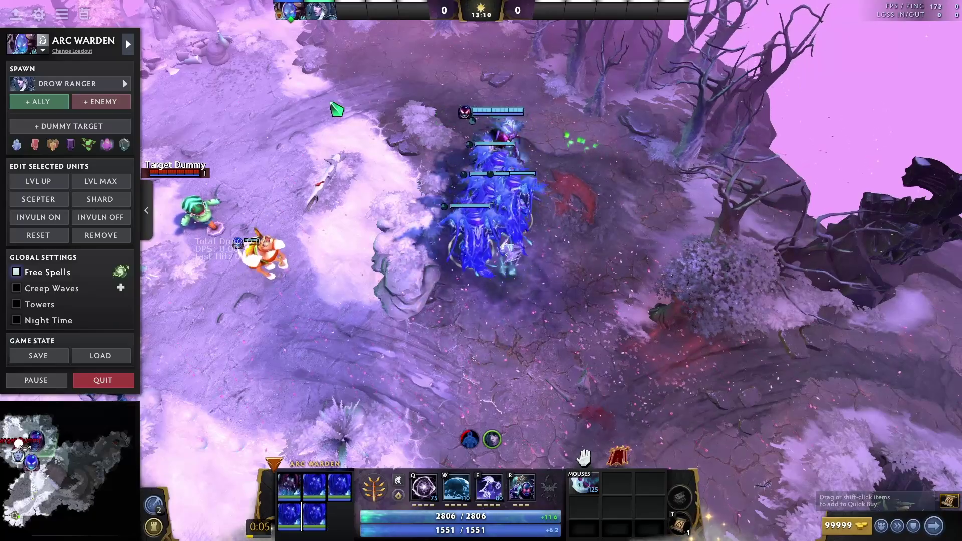
pyautogui.rightClick(578, 191)
pyautogui.rightClick(612, 268)
pyautogui.rightClick(363, 121)
pyautogui.rightClick(566, 203)
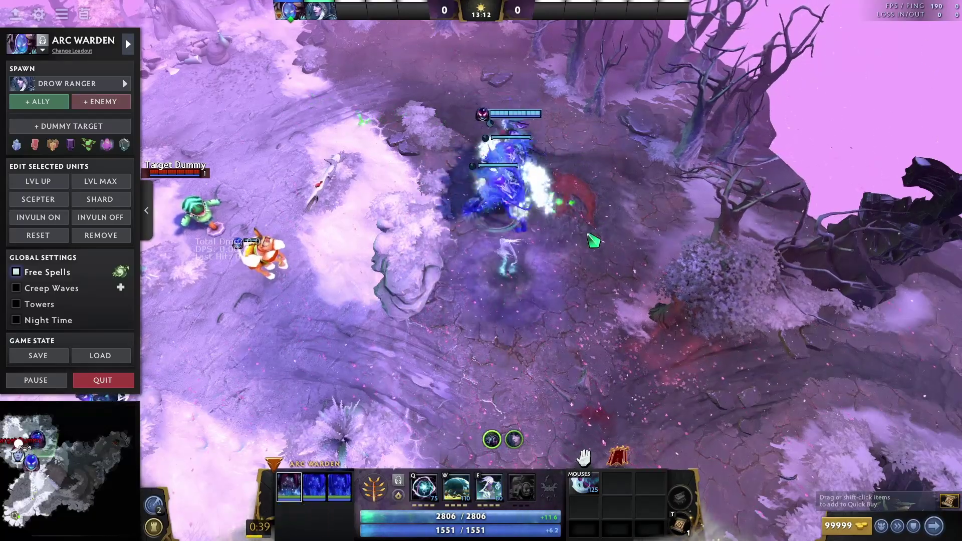
pyautogui.rightClick(580, 307)
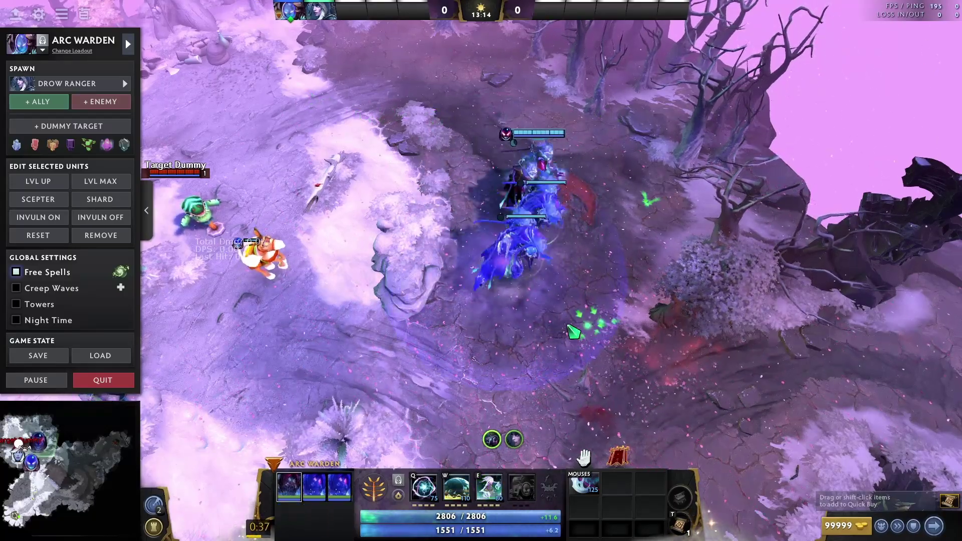
pyautogui.rightClick(596, 374)
# Select only the main Arc Warden hero and issue move orders to him
pyautogui.press('F1')
pyautogui.rightClick(503, 351)
pyautogui.rightClick(464, 419)
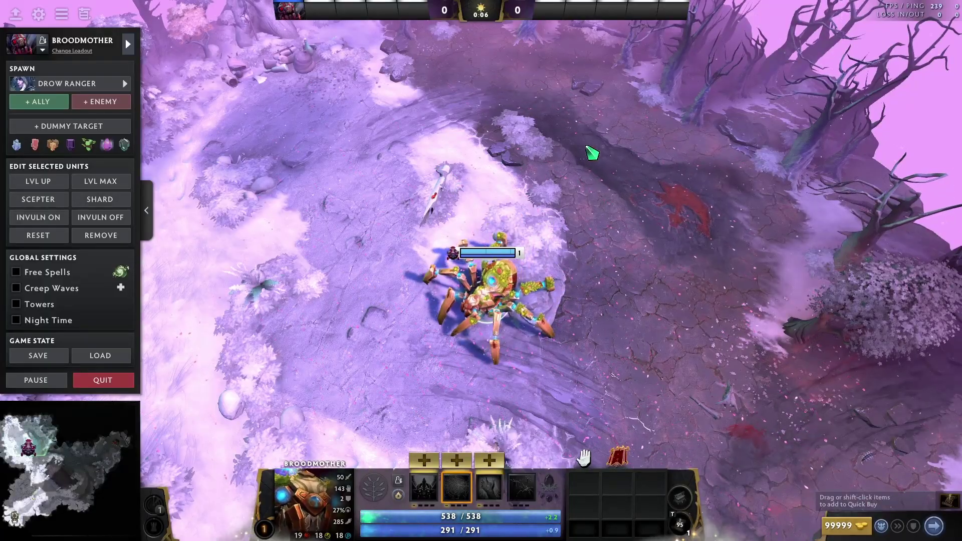
# Select Broodmother and move her back and forth around the clearing
pyautogui.moveTo(606, 141); pyautogui.dragTo(594, 400)
pyautogui.press('F1')
pyautogui.rightClick(532, 233)
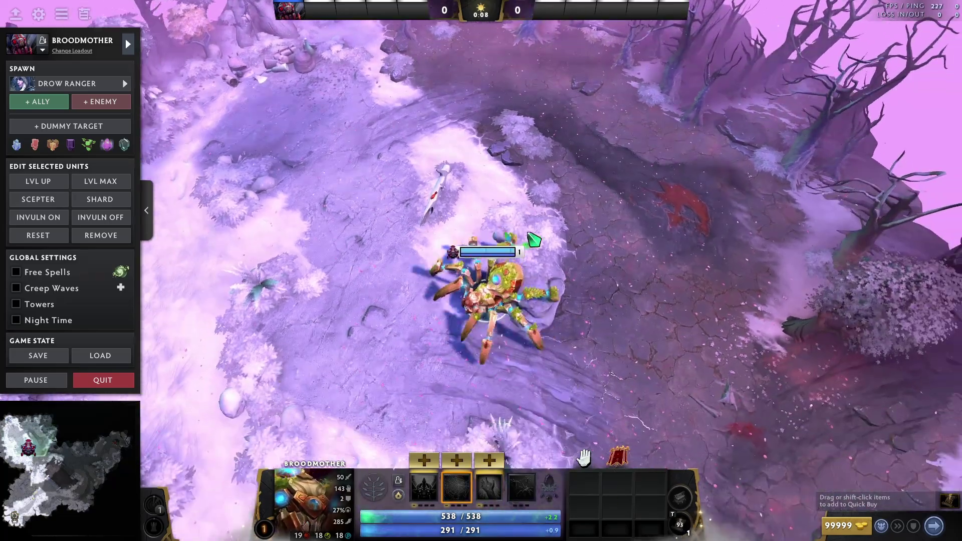
pyautogui.rightClick(450, 347)
pyautogui.rightClick(392, 260)
pyautogui.rightClick(431, 282)
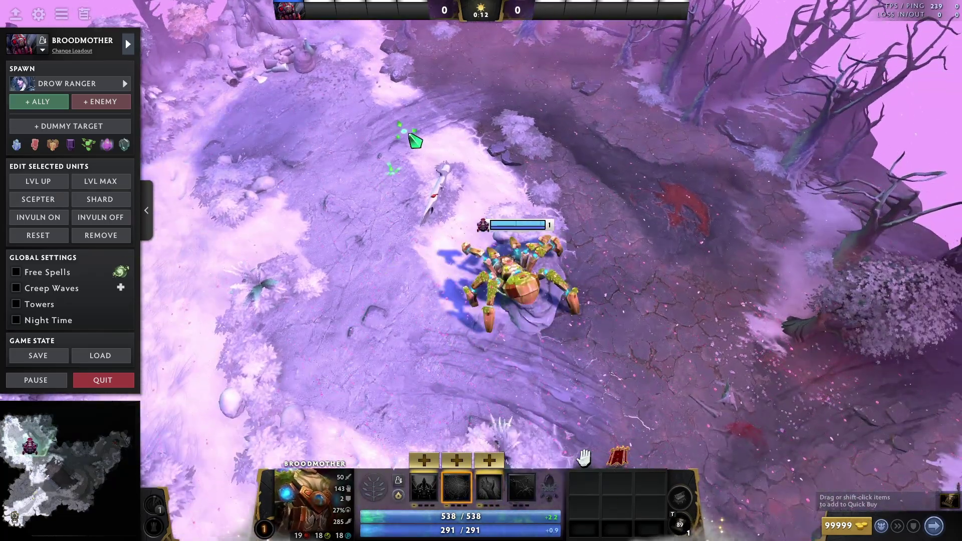
pyautogui.rightClick(365, 299)
pyautogui.rightClick(316, 336)
# Spawn three enemy Drow Rangers and move Broodmother away from them
pyautogui.click(101, 103)
pyautogui.click(102, 103)
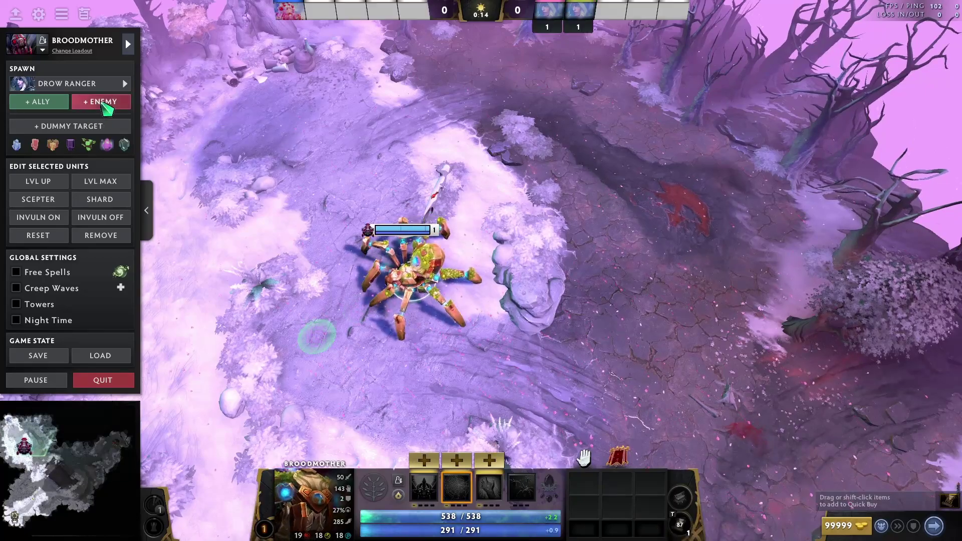
pyautogui.click(102, 103)
pyautogui.rightClick(554, 365)
pyautogui.rightClick(619, 318)
pyautogui.rightClick(636, 331)
pyautogui.rightClick(654, 352)
pyautogui.rightClick(604, 359)
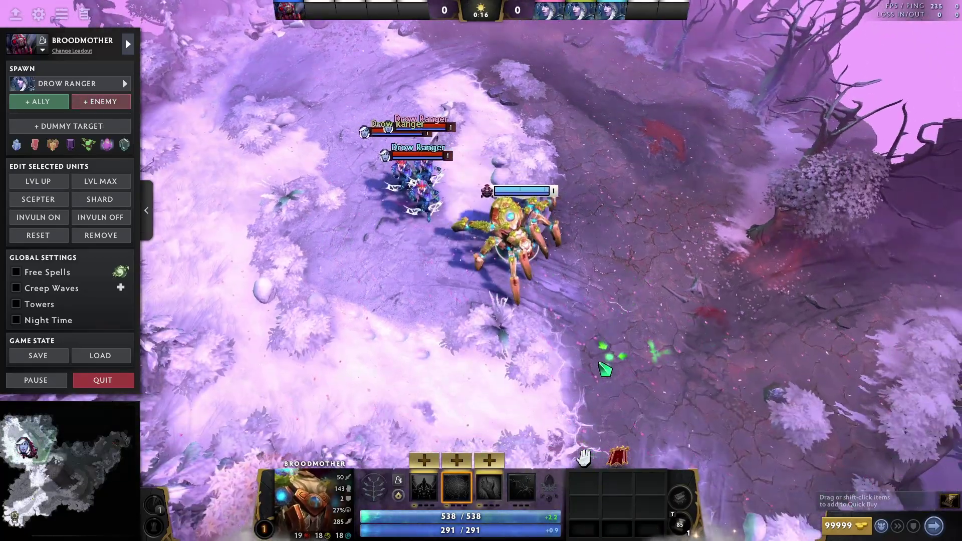
pyautogui.rightClick(556, 353)
# Raise Broodmother to maximum level and enable Free Spells for the demo
pyautogui.click(99, 182)
pyautogui.rightClick(757, 314)
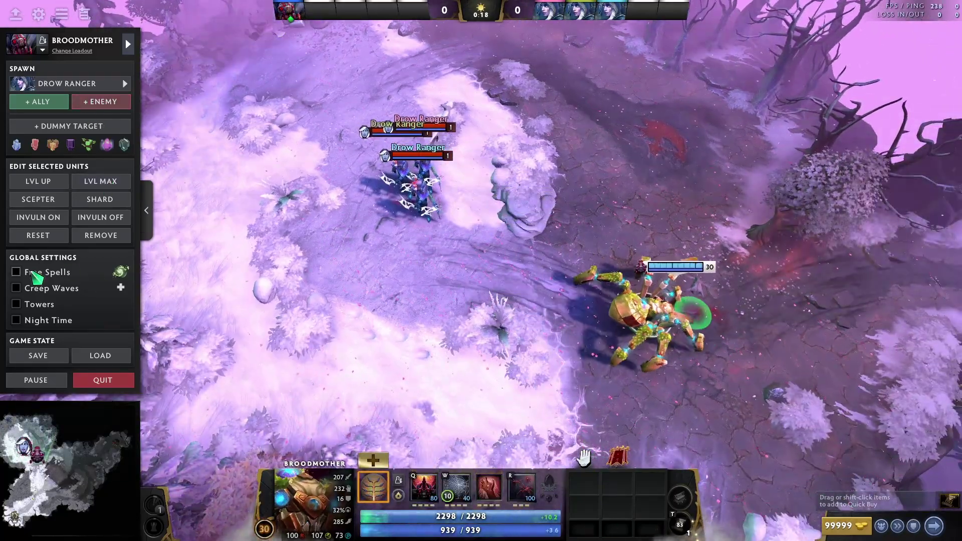
pyautogui.click(31, 272)
pyautogui.rightClick(569, 437)
# Learn Broodmother's level 10, 15, 20 and 25 talents in her talent tree
pyautogui.click(372, 486)
pyautogui.click(338, 406)
pyautogui.click(328, 375)
pyautogui.click(323, 343)
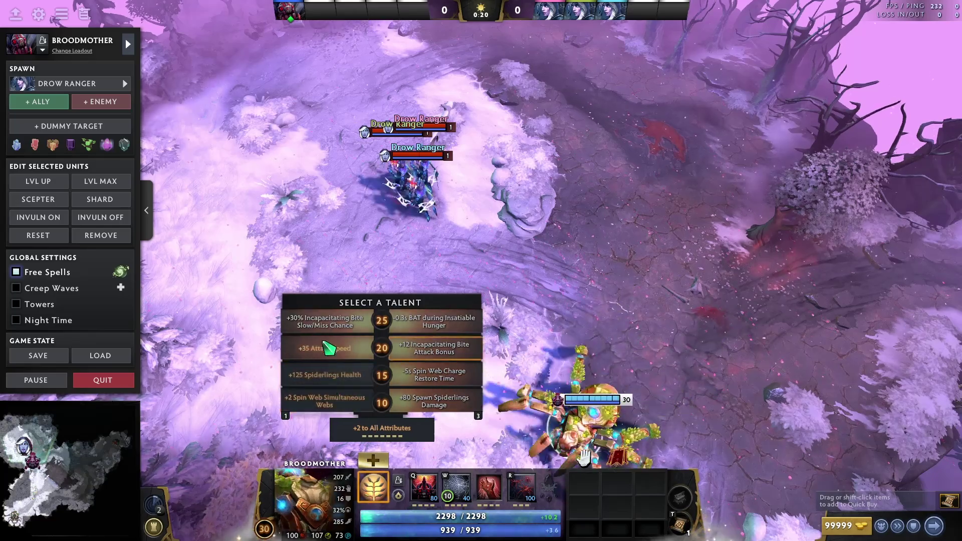
pyautogui.click(337, 321)
pyautogui.moveTo(376, 483)
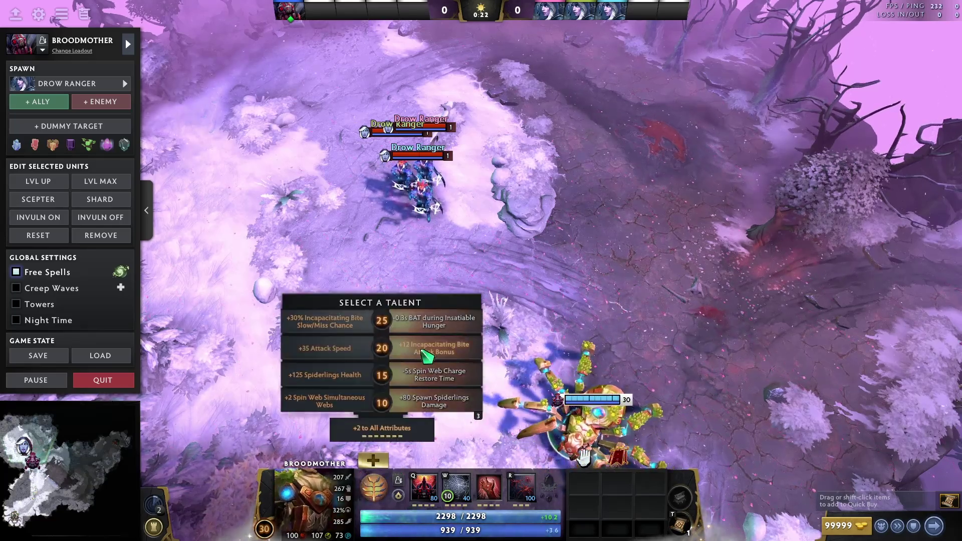
pyautogui.click(419, 328)
# Cast Broodmother's spiderling-spawning ability on the three enemy Drow Rangers, moving her between casts
pyautogui.rightClick(655, 336)
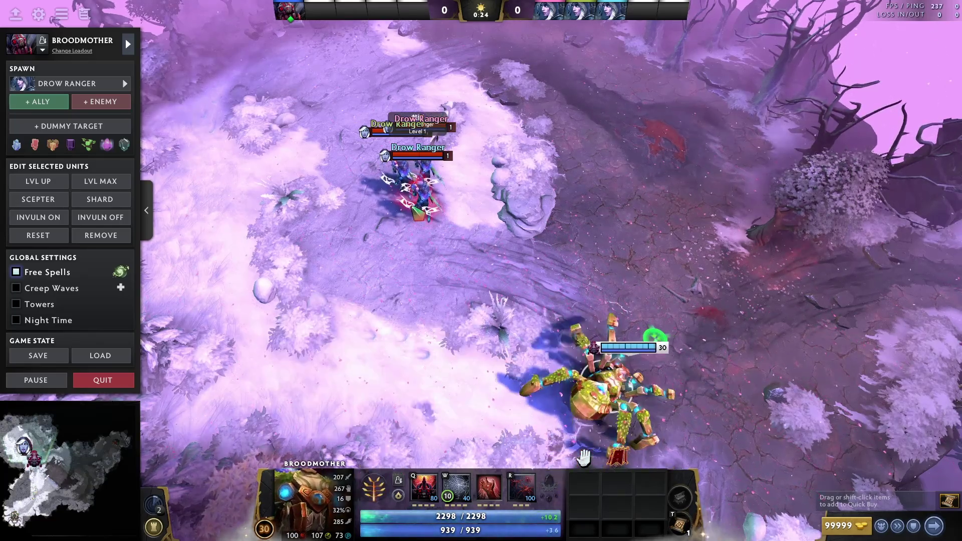
pyautogui.press('r')
pyautogui.press('r')
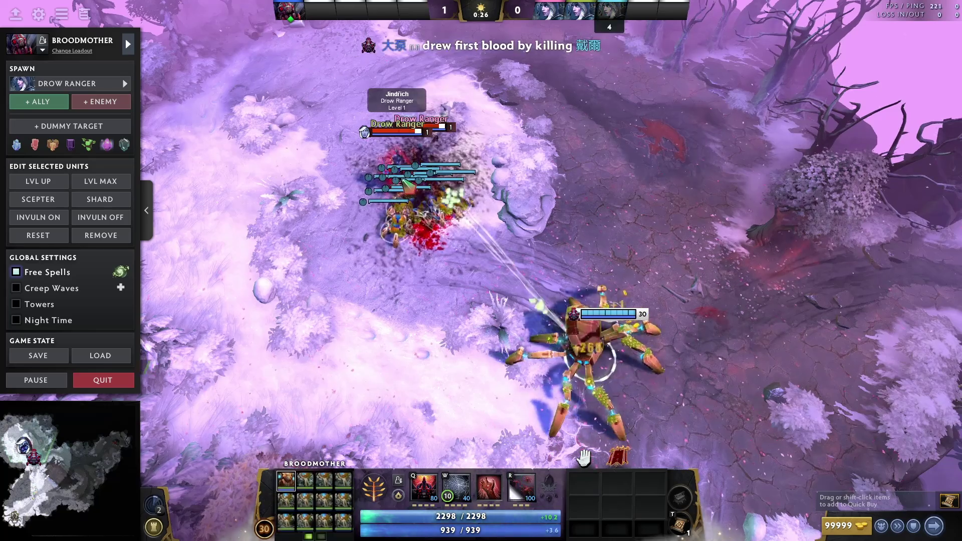
pyautogui.rightClick(622, 256)
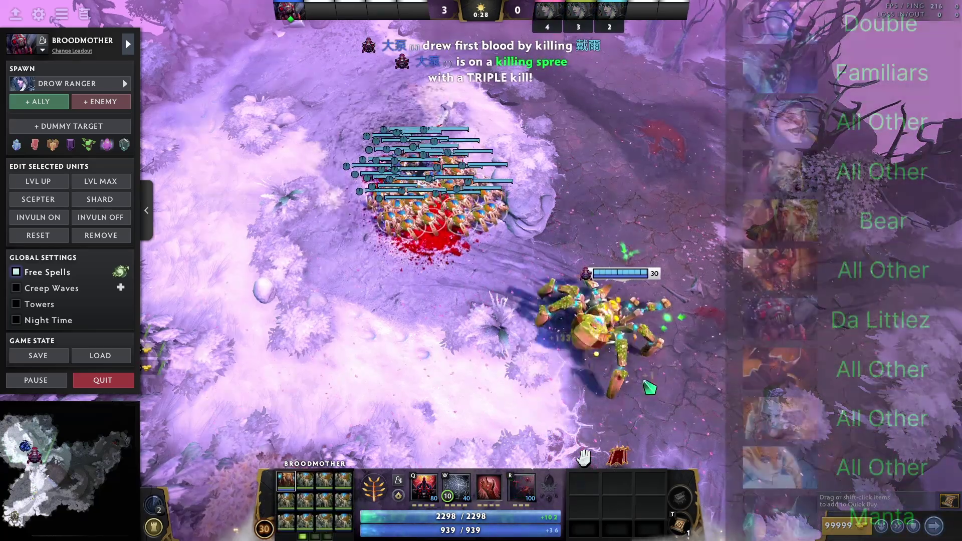
# Spawn two more enemy Drow Rangers, select Broodmother and cast her spiderling-spawning ability on them
pyautogui.rightClick(475, 354)
pyautogui.click(104, 104)
pyautogui.click(103, 104)
pyautogui.press('F1')
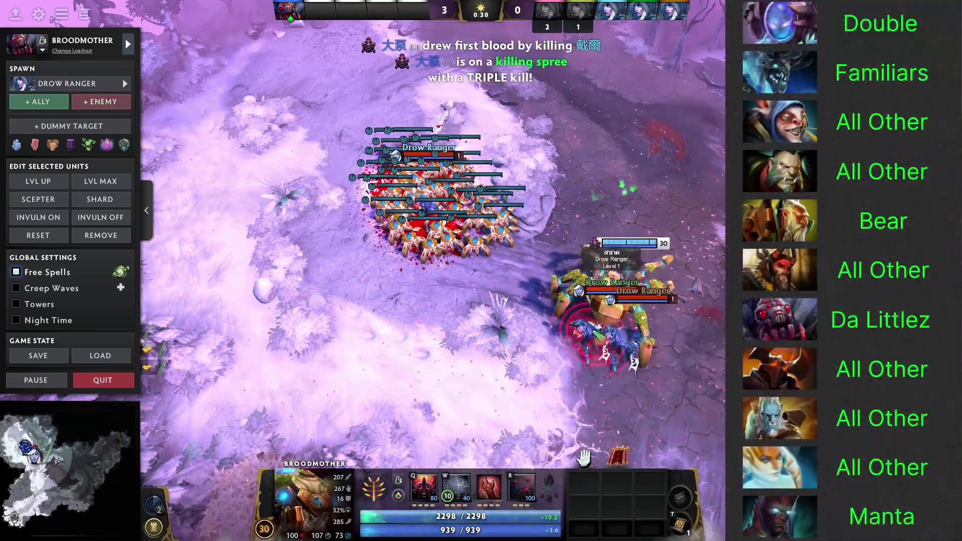
pyautogui.press('r')
pyautogui.press('r')
pyautogui.press('r')
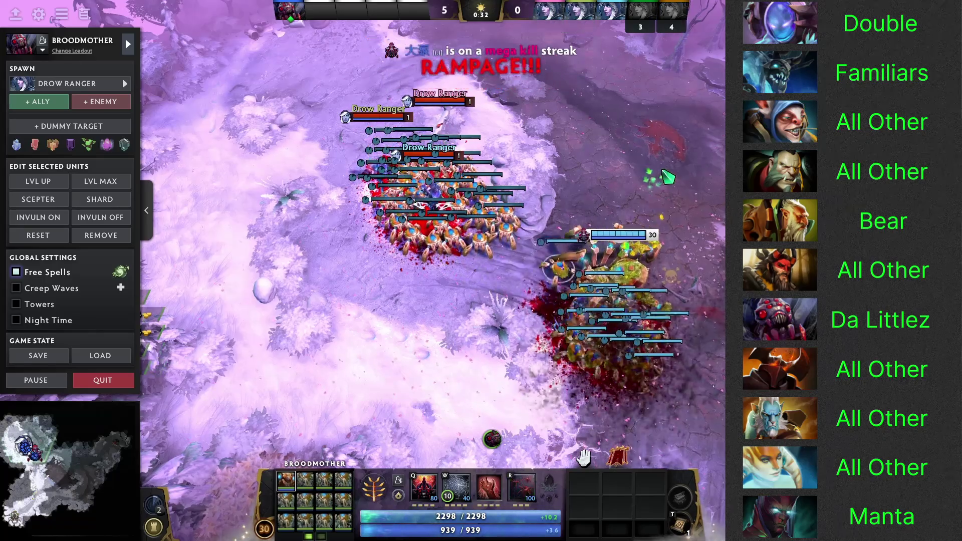
# Move Broodmother and all spiderlings together up the path, then select only the hero
pyautogui.rightClick(594, 241)
pyautogui.rightClick(575, 149)
pyautogui.press('F1')
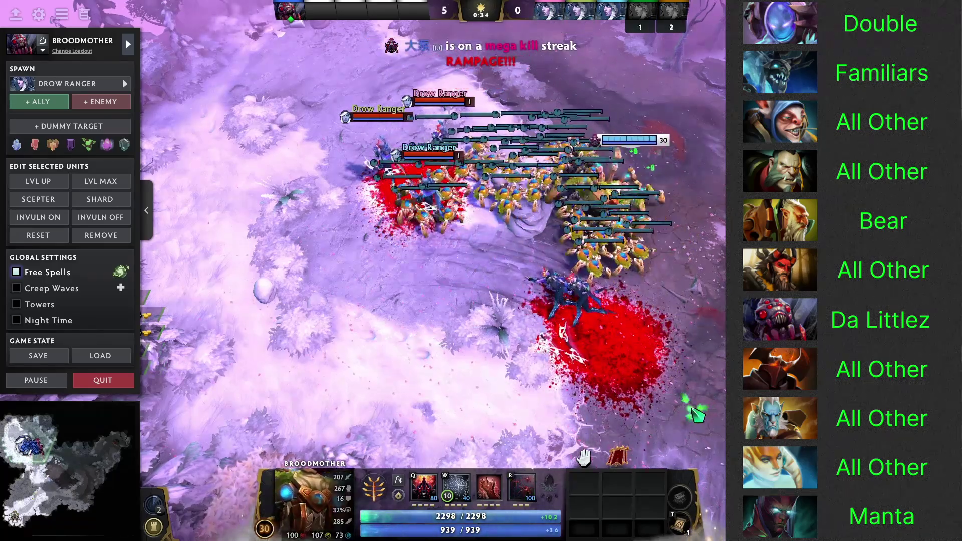
# Select only the spiderlings as a group and move them separately from Broodmother
pyautogui.press('3')
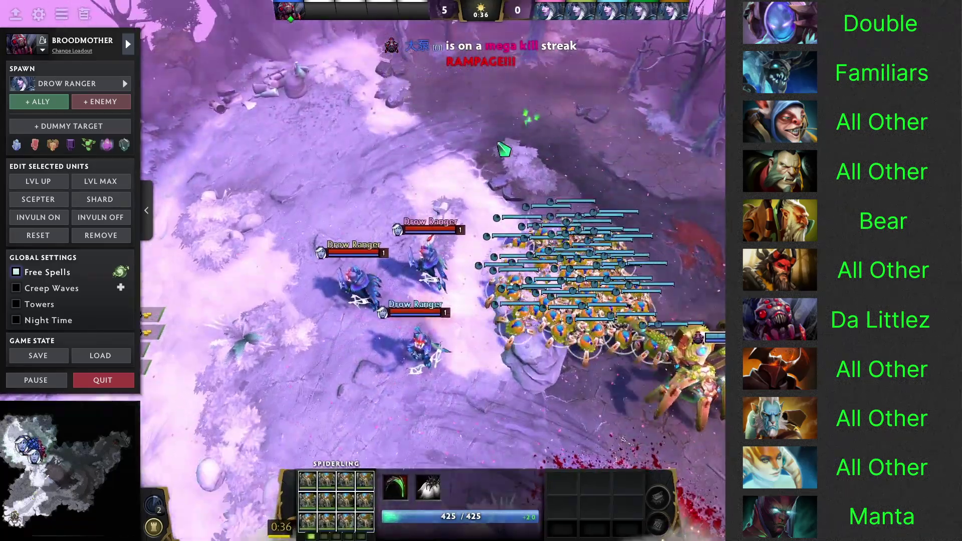
pyautogui.rightClick(542, 136)
pyautogui.rightClick(503, 139)
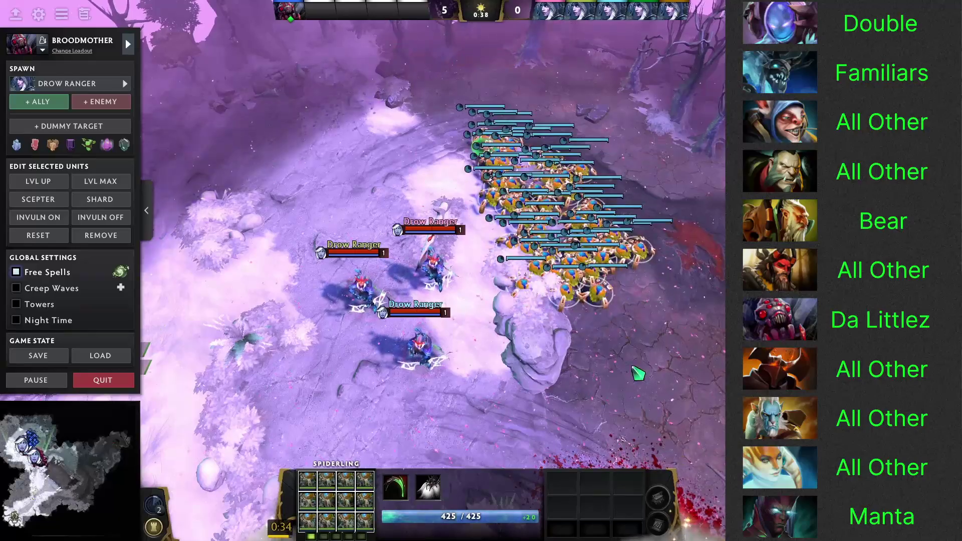
pyautogui.rightClick(445, 249)
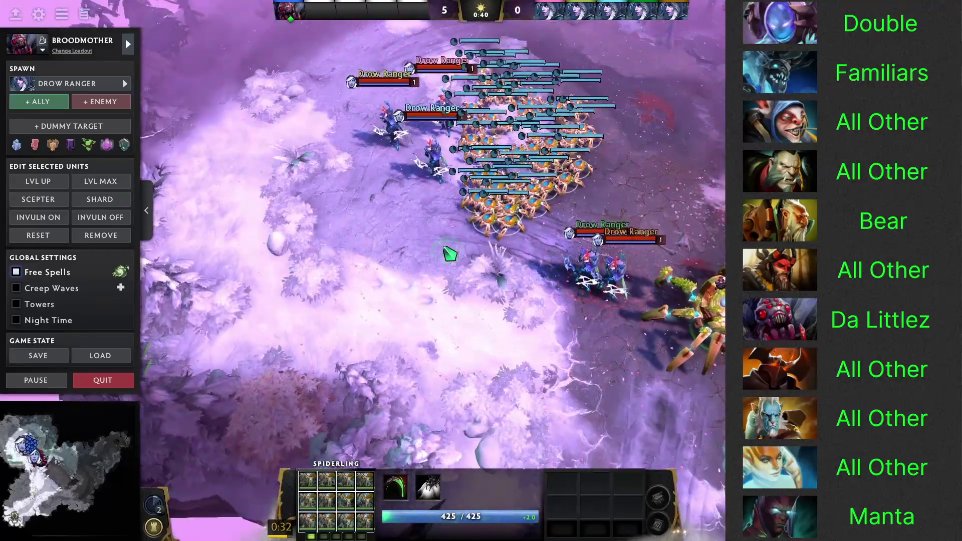
# Alternate control between Broodmother and the spiderling group, moving the spiderlings and the hero in different directions
pyautogui.press('1')
pyautogui.press('3')
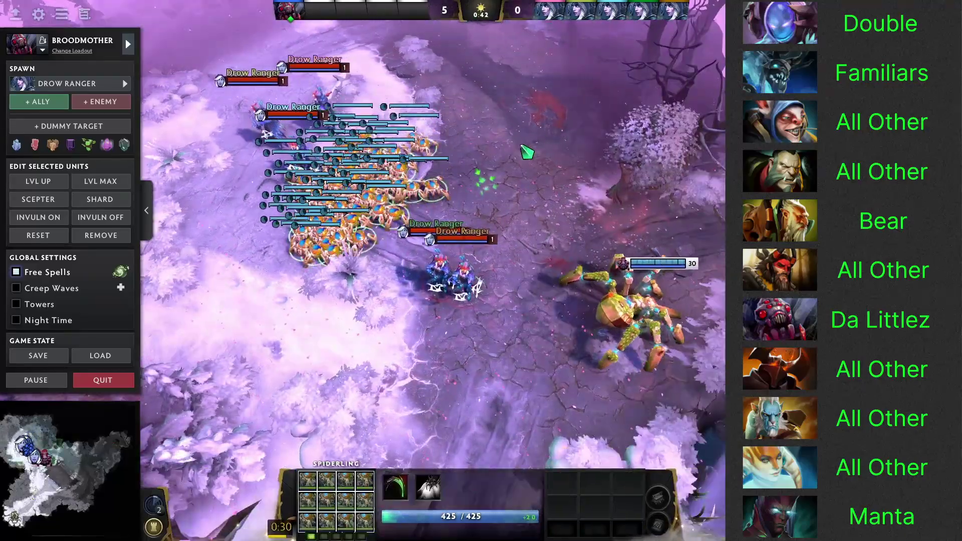
pyautogui.rightClick(545, 126)
pyautogui.press('1')
pyautogui.rightClick(412, 390)
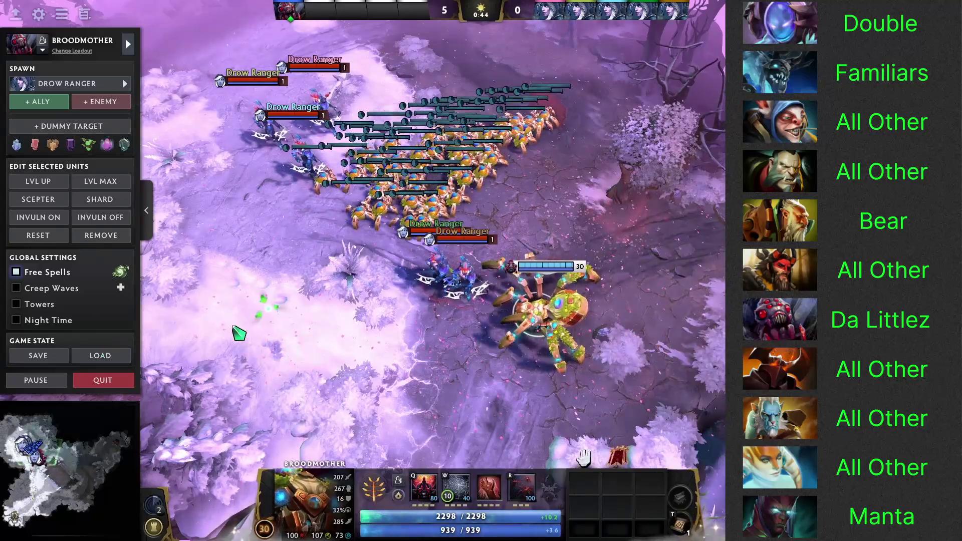
pyautogui.rightClick(177, 303)
# Reset Broodmother, raise her to maximum level again and cast her spiderling-spawning ability on the Drow Rangers
pyautogui.click(40, 236)
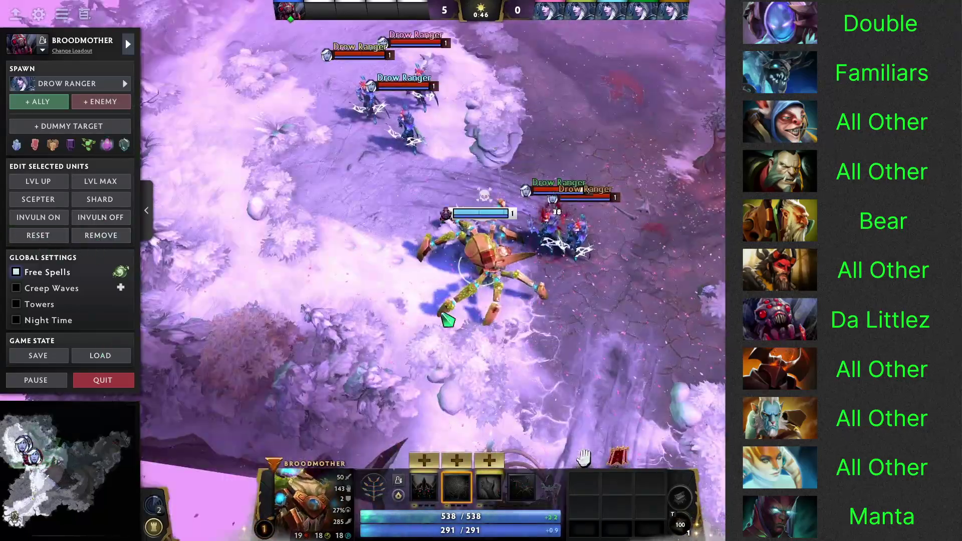
pyautogui.click(100, 181)
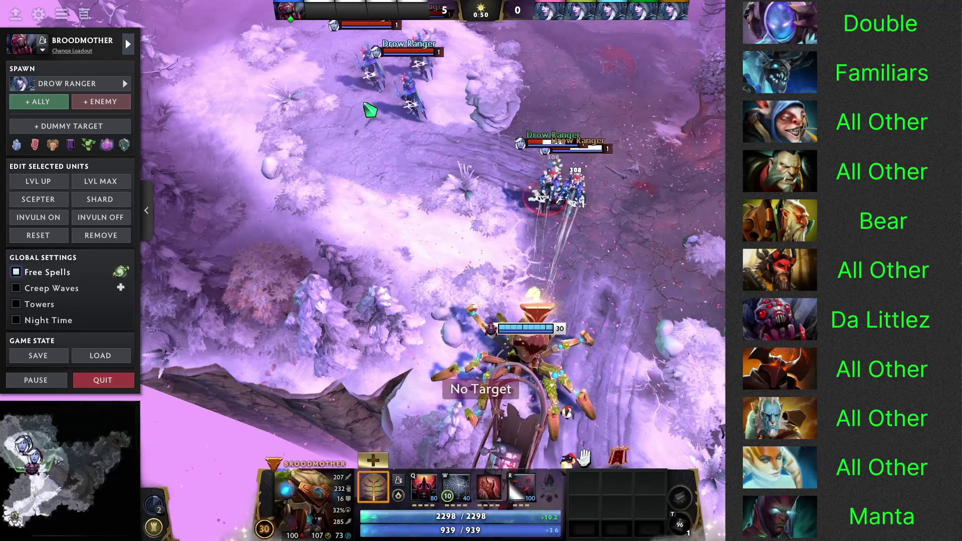
pyautogui.press('r')
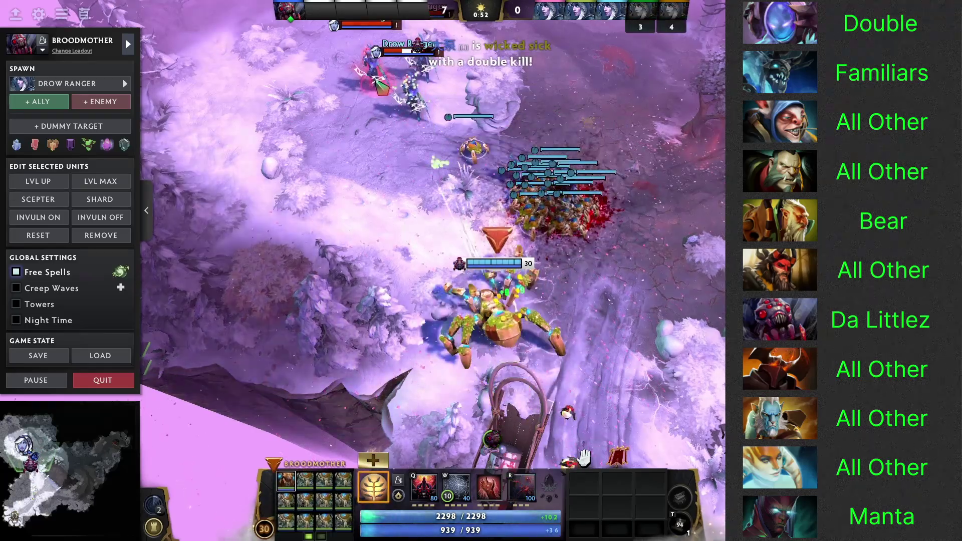
# Switch control to the new spiderlings and send them across the clearing
pyautogui.press('2')
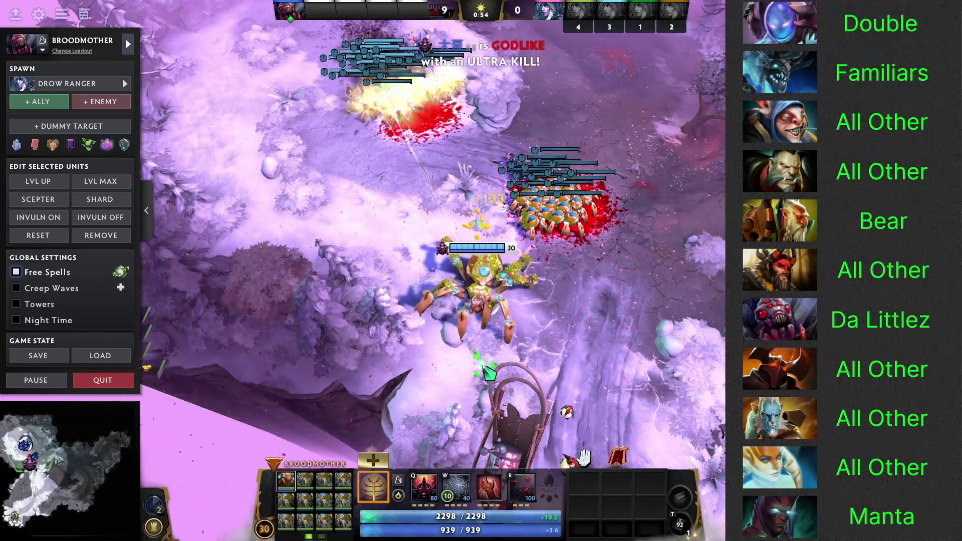
pyautogui.press('Tab')
pyautogui.rightClick(599, 97)
pyautogui.rightClick(196, 105)
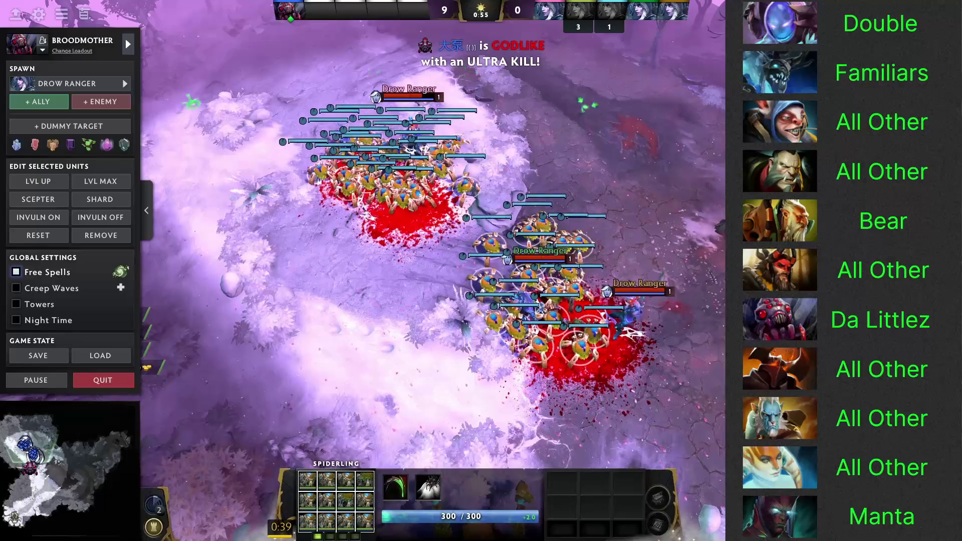
# Reselect Broodmother alone and move her independently while the spiderlings stay on their own orders
pyautogui.press('1')
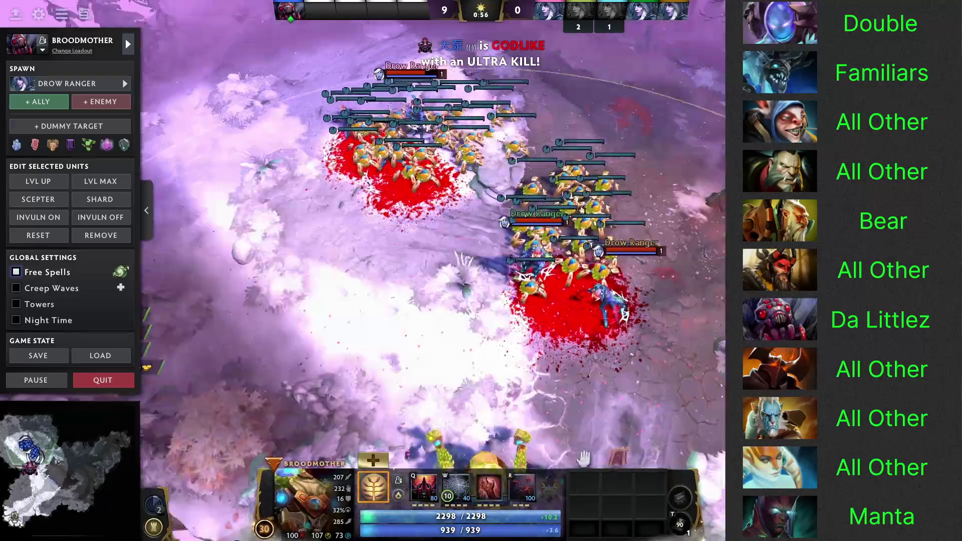
pyautogui.rightClick(587, 310)
pyautogui.rightClick(311, 232)
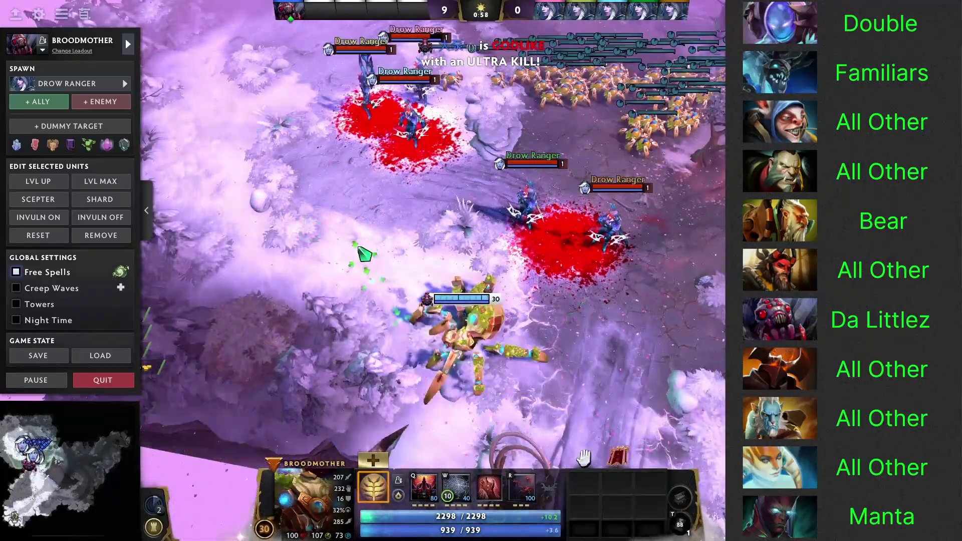
pyautogui.press('F2')
pyautogui.press('F1')
pyautogui.press('F1')
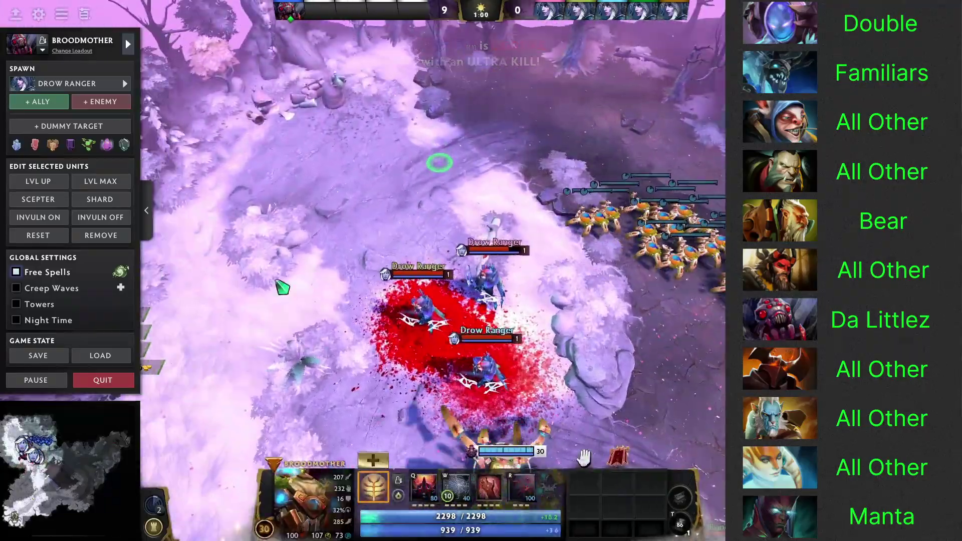